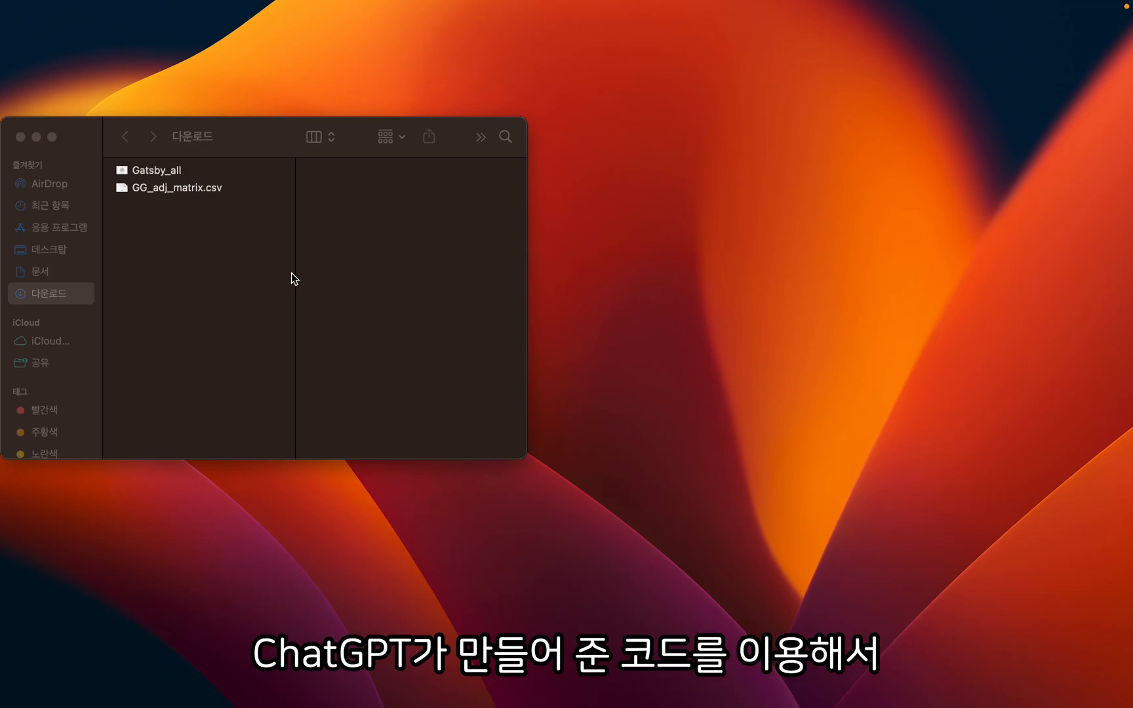
- Open GG_adj_matrix.csv from the Downloads folder to examine its word adjacency matrix, and quit the spreadsheet program
{"action": "left_click", "coordinate": [173, 189]}
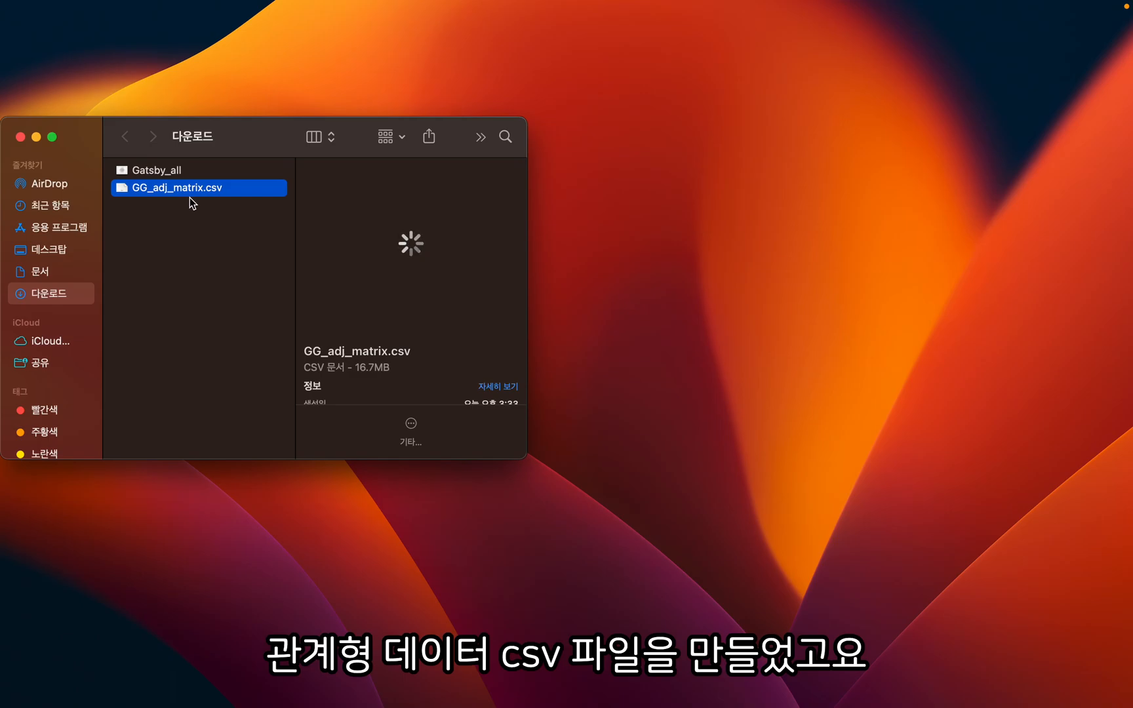
{"action": "double_click", "coordinate": [190, 196]}
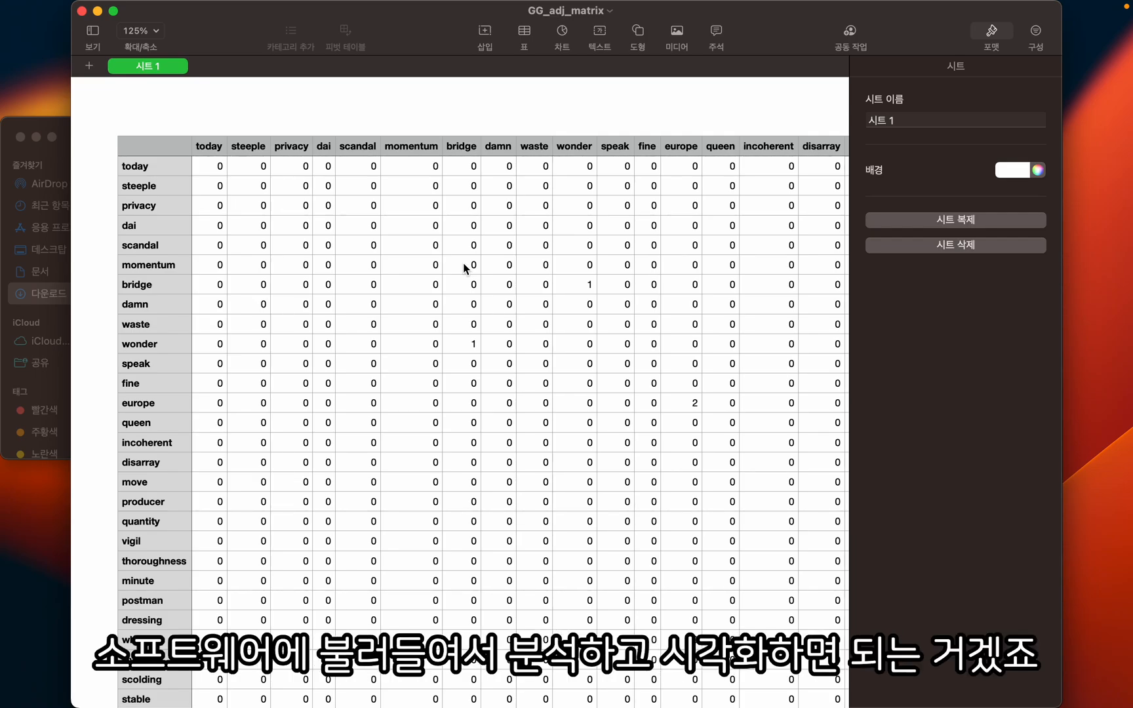
{"action": "key", "text": "super+q"}
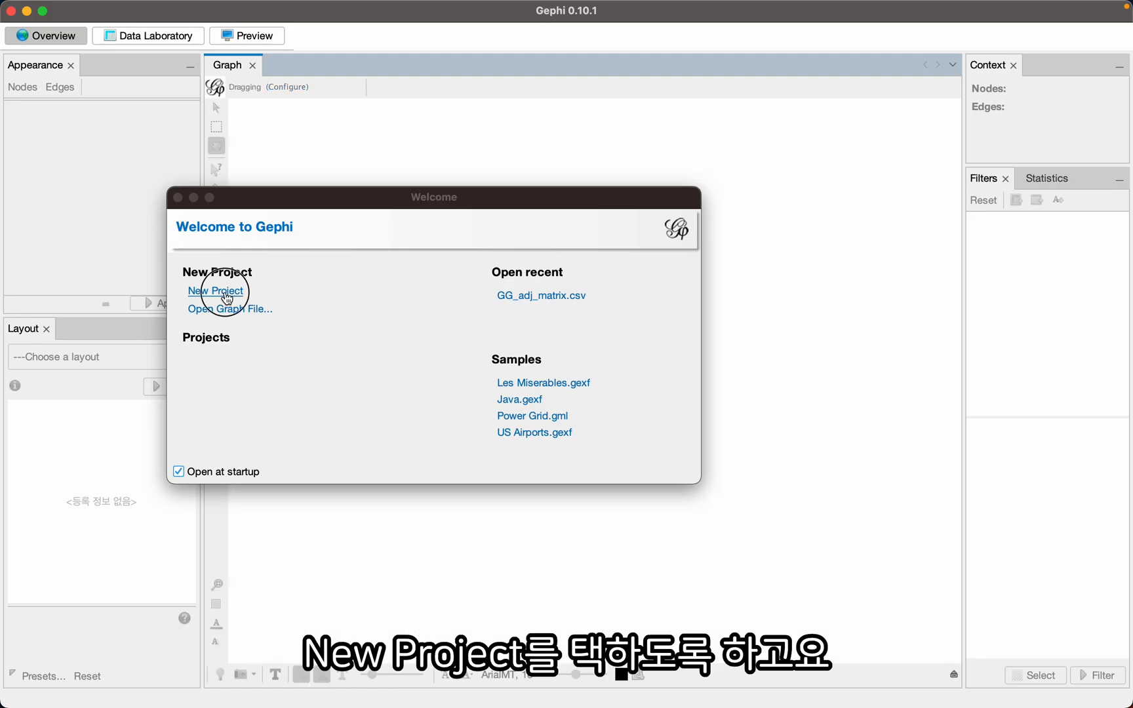
- In Gephi, create a new project and open GG_adj_matrix.csv from the Downloads folder for import
{"action": "left_click", "coordinate": [213, 292]}
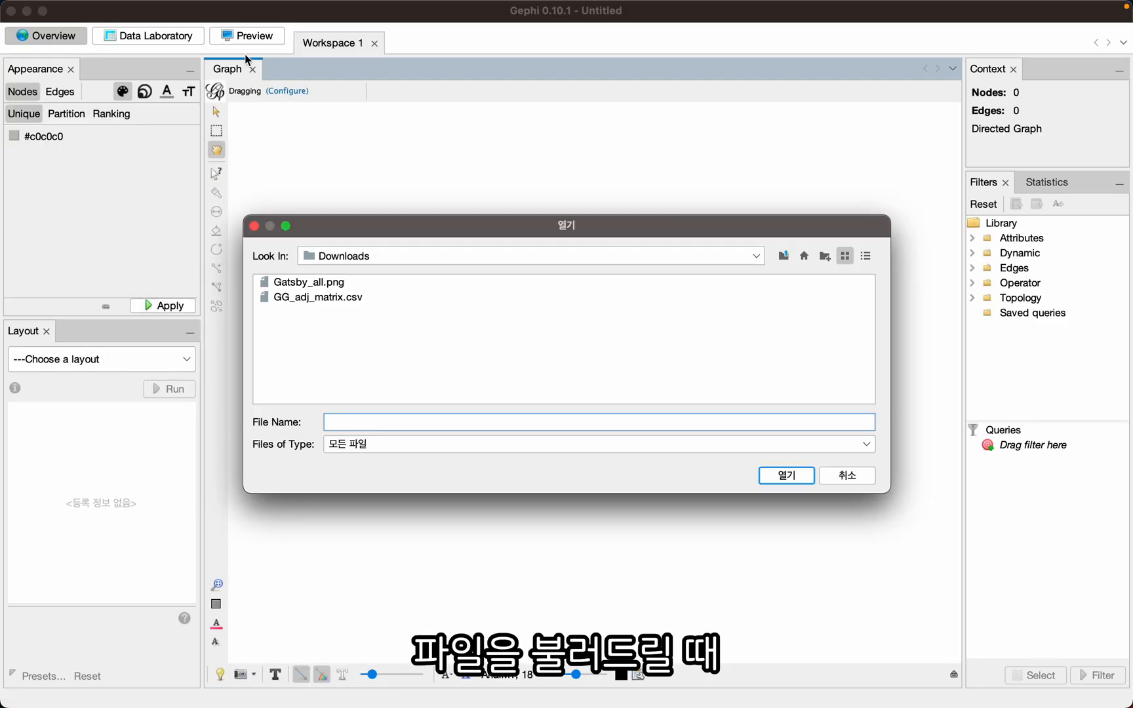
{"action": "left_click", "coordinate": [325, 297]}
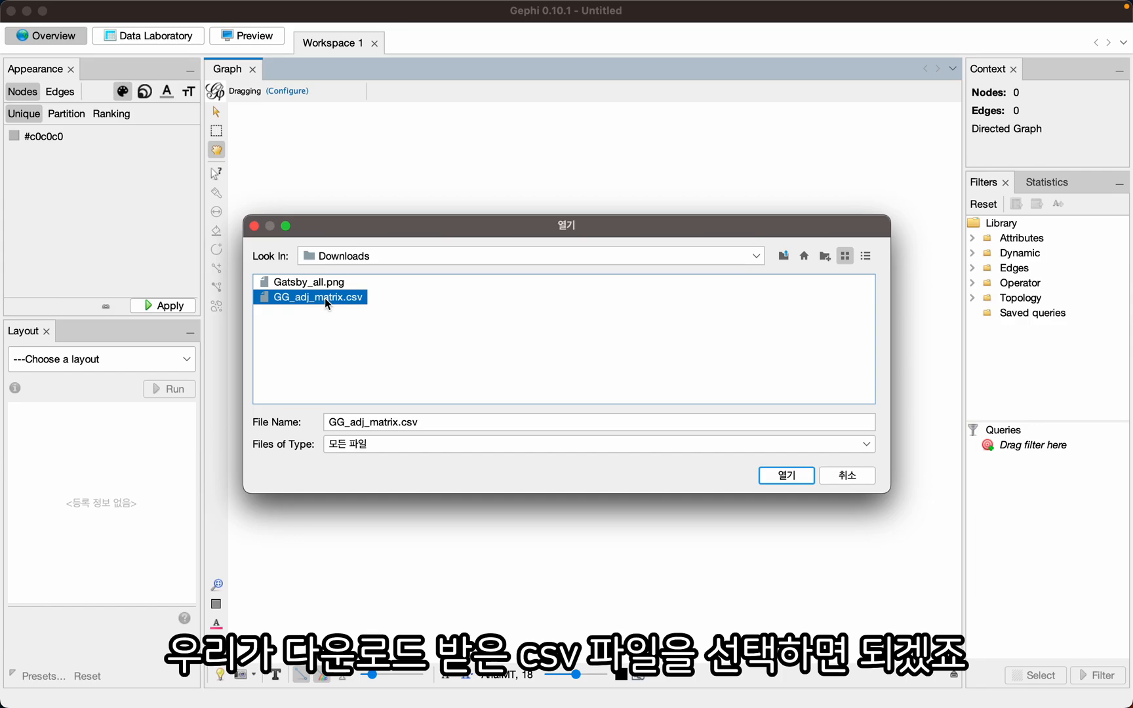
{"action": "key", "text": "Return"}
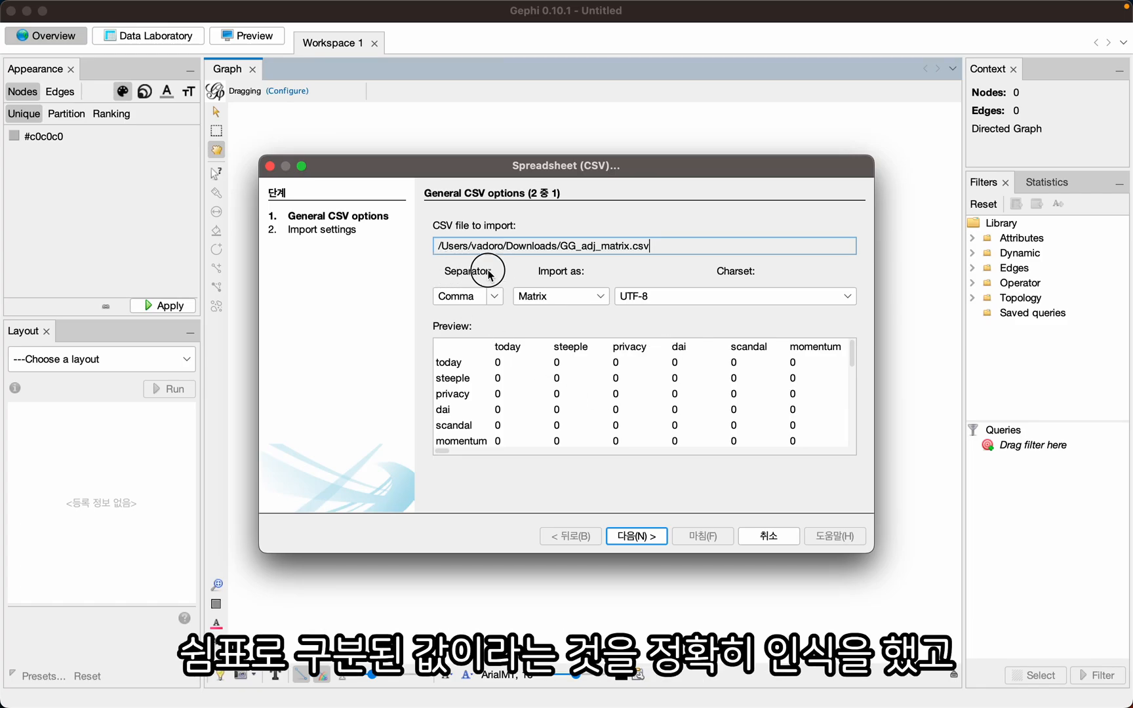
- Import the CSV as a Matrix with comma separator and UTF-8 charset, keeping Intervals as the time representation, and finish the import settings
{"action": "left_click", "coordinate": [599, 297]}
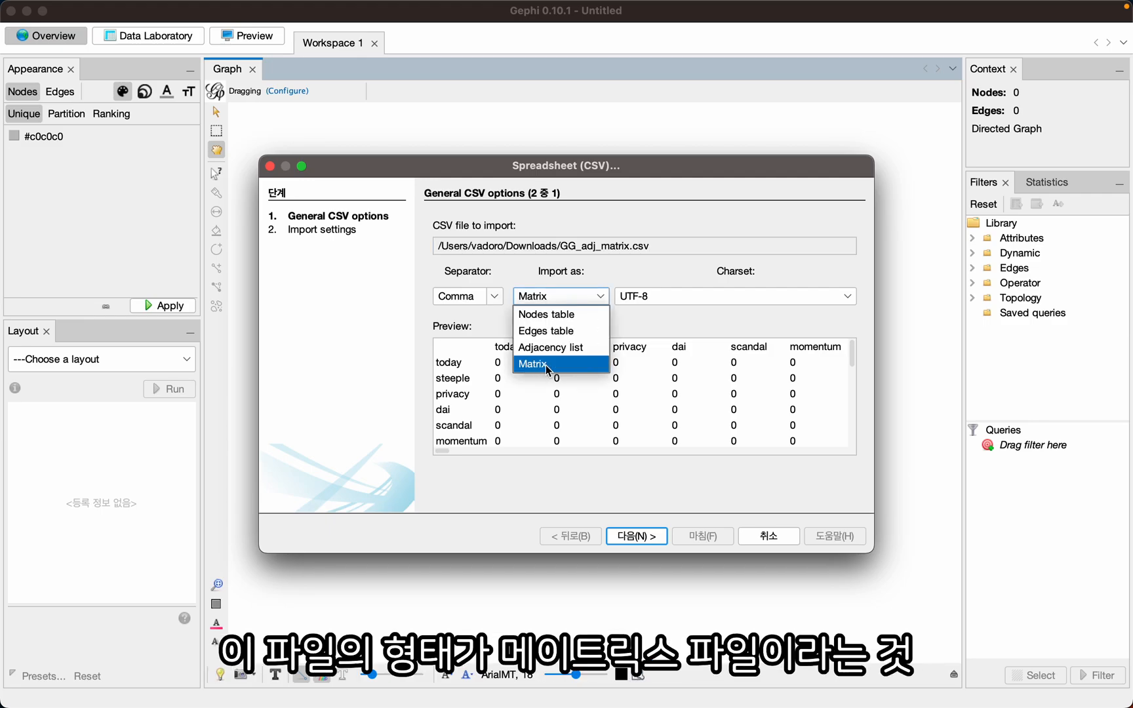
{"action": "left_click", "coordinate": [545, 365]}
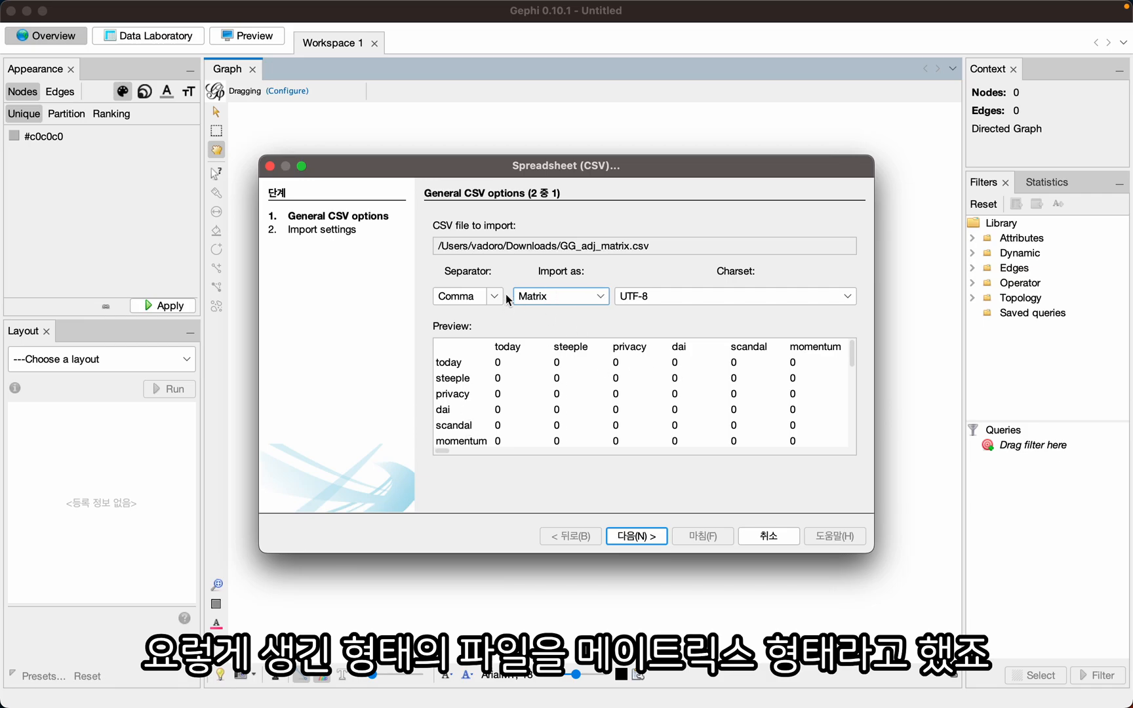
{"action": "left_click", "coordinate": [637, 536]}
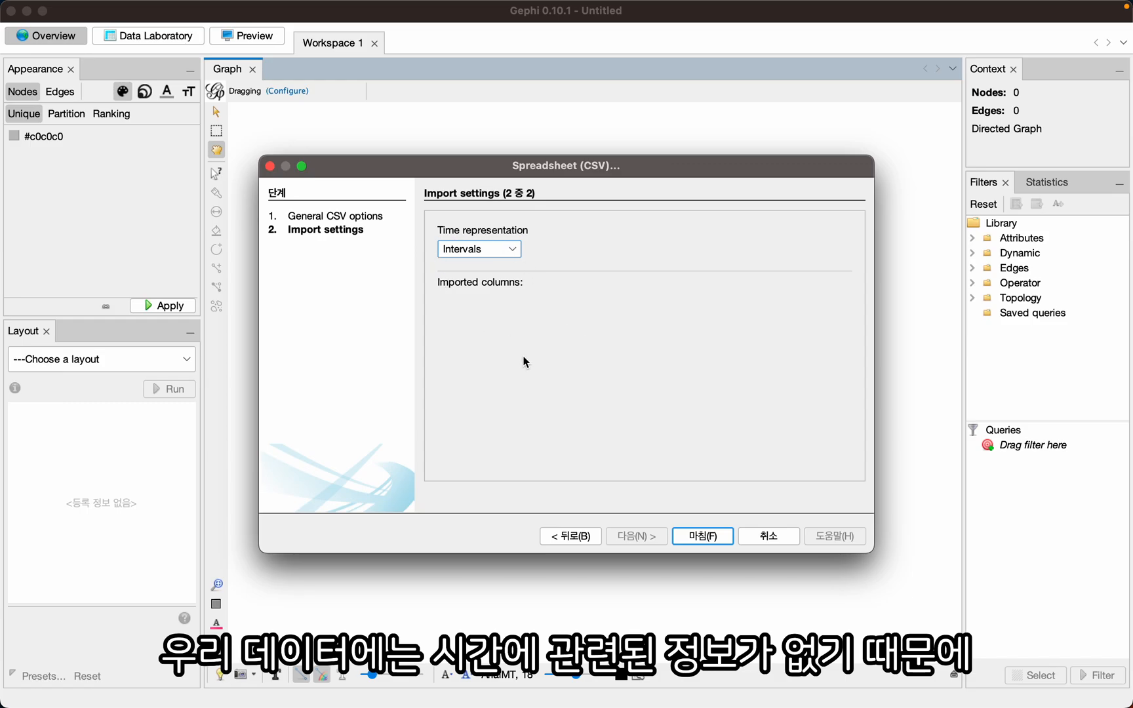
{"action": "left_click", "coordinate": [703, 537]}
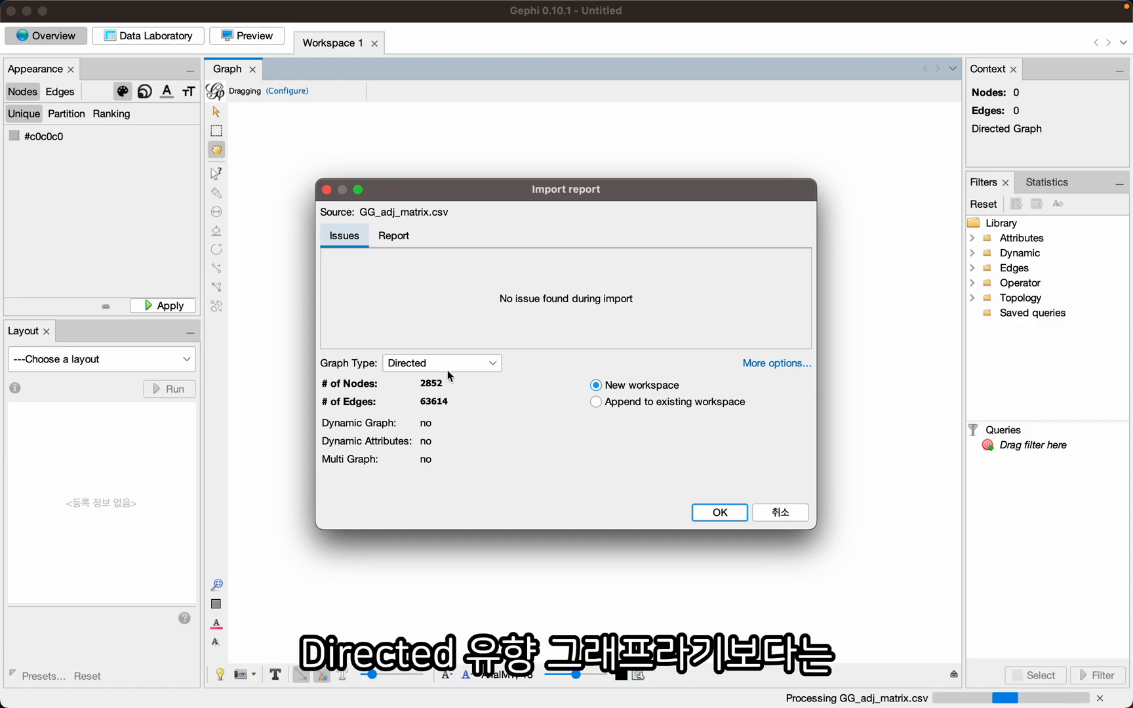
- Load the data as an Undirected graph in a new workspace and apply the single color #c0c0c0 to all nodes
{"action": "left_click", "coordinate": [493, 364]}
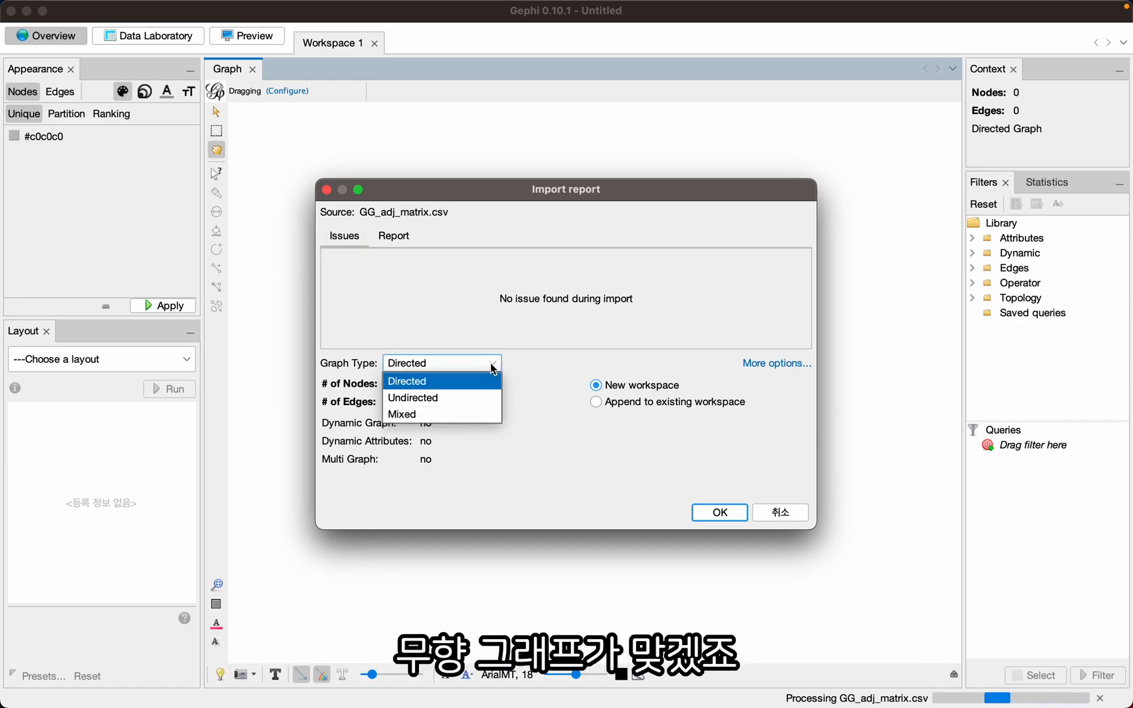
{"action": "left_click", "coordinate": [435, 399]}
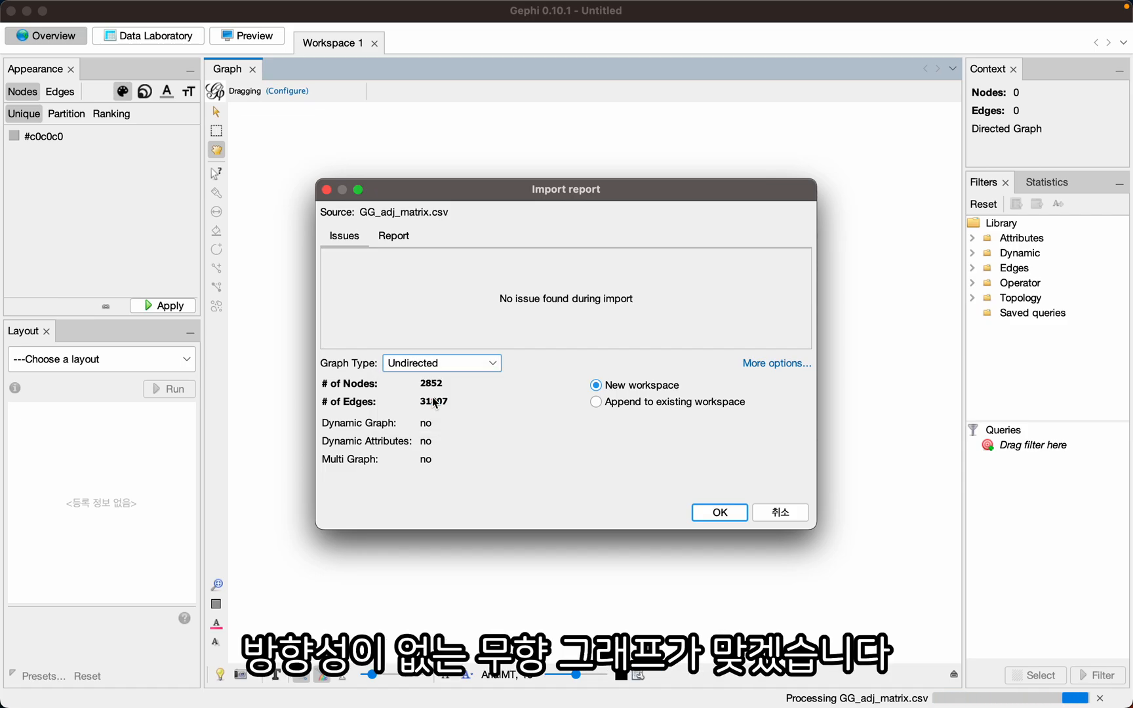
{"action": "left_click", "coordinate": [720, 512]}
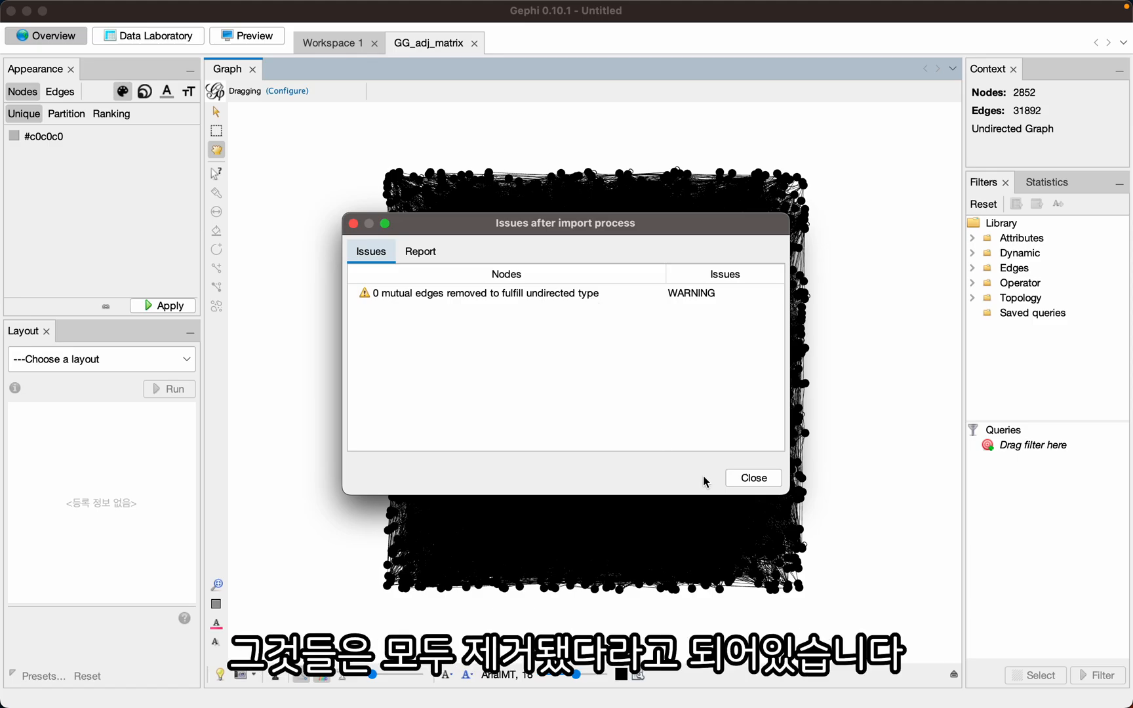
{"action": "left_click", "coordinate": [733, 478]}
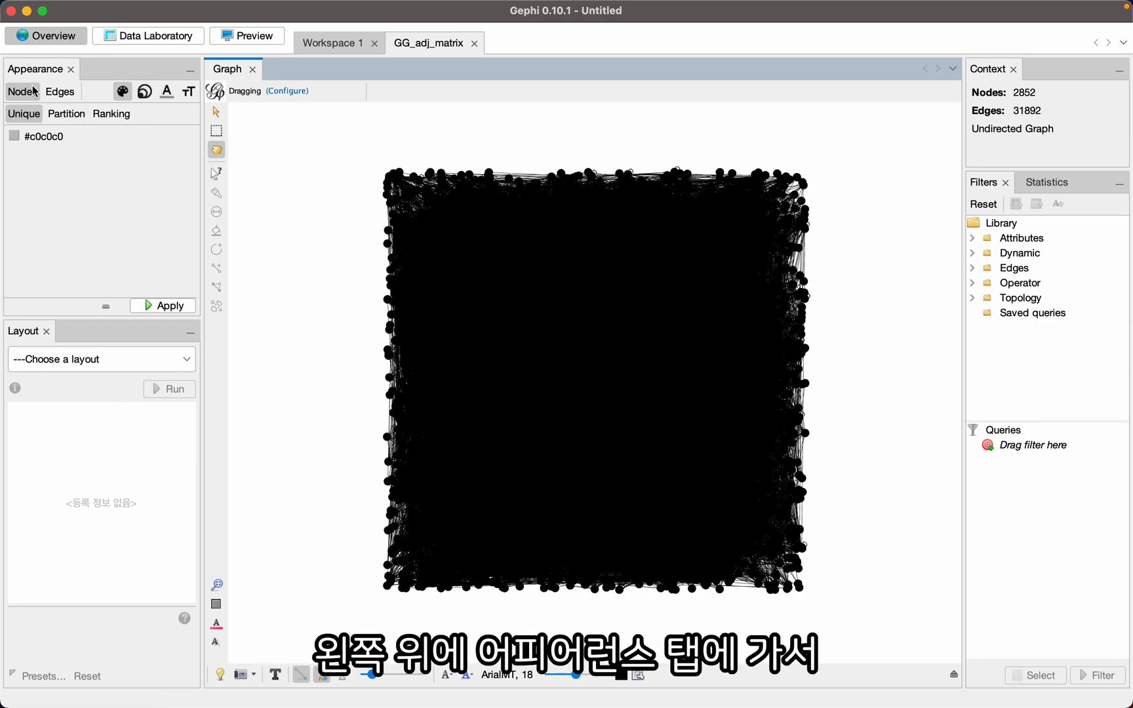
{"action": "left_click", "coordinate": [165, 307]}
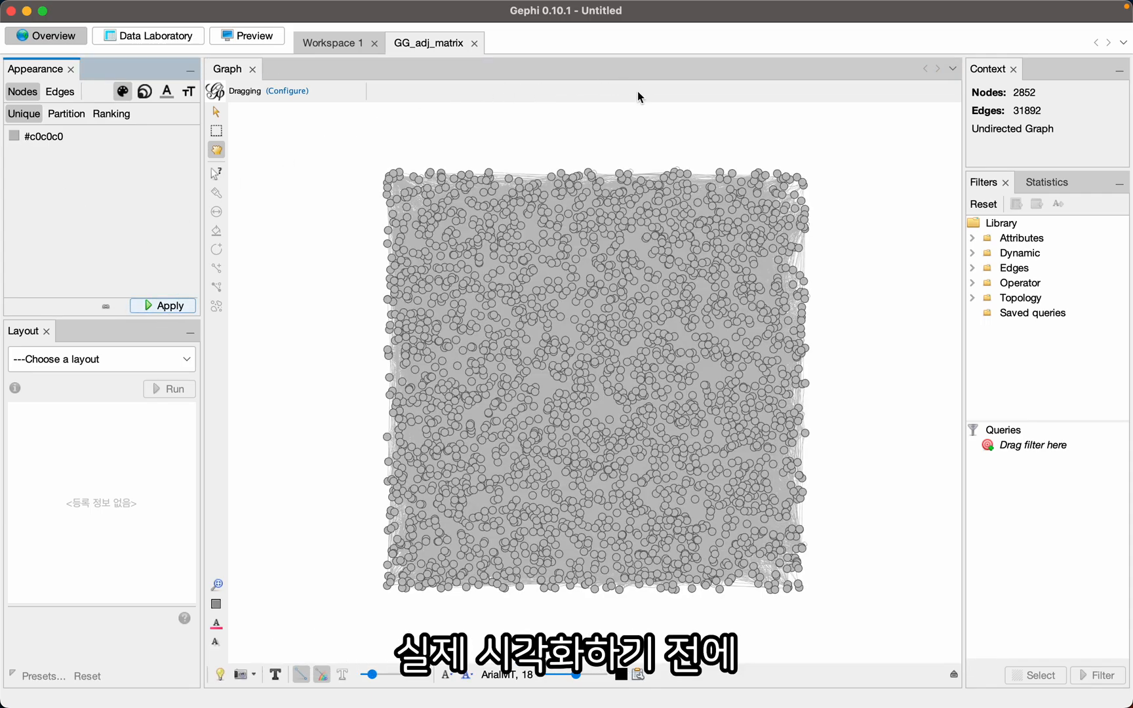
- Run the Average Degree statistic and review its report, and run Network Diameter with the Undirected setting
{"action": "left_click", "coordinate": [1054, 183]}
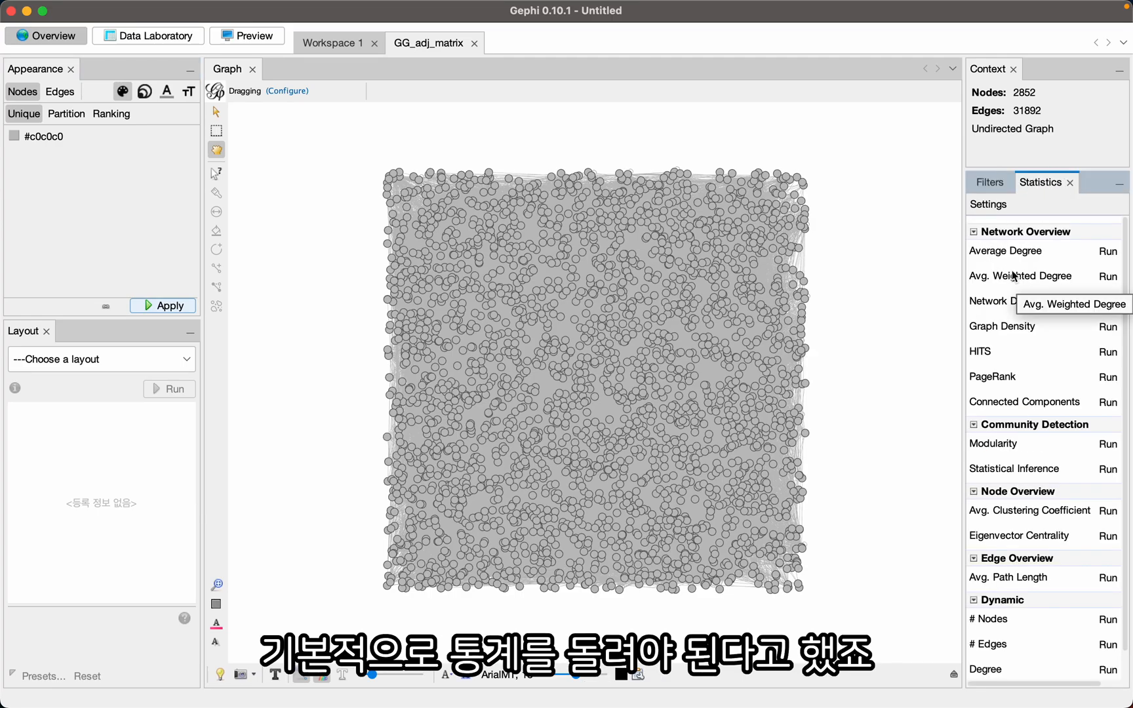
{"action": "left_click", "coordinate": [1109, 253]}
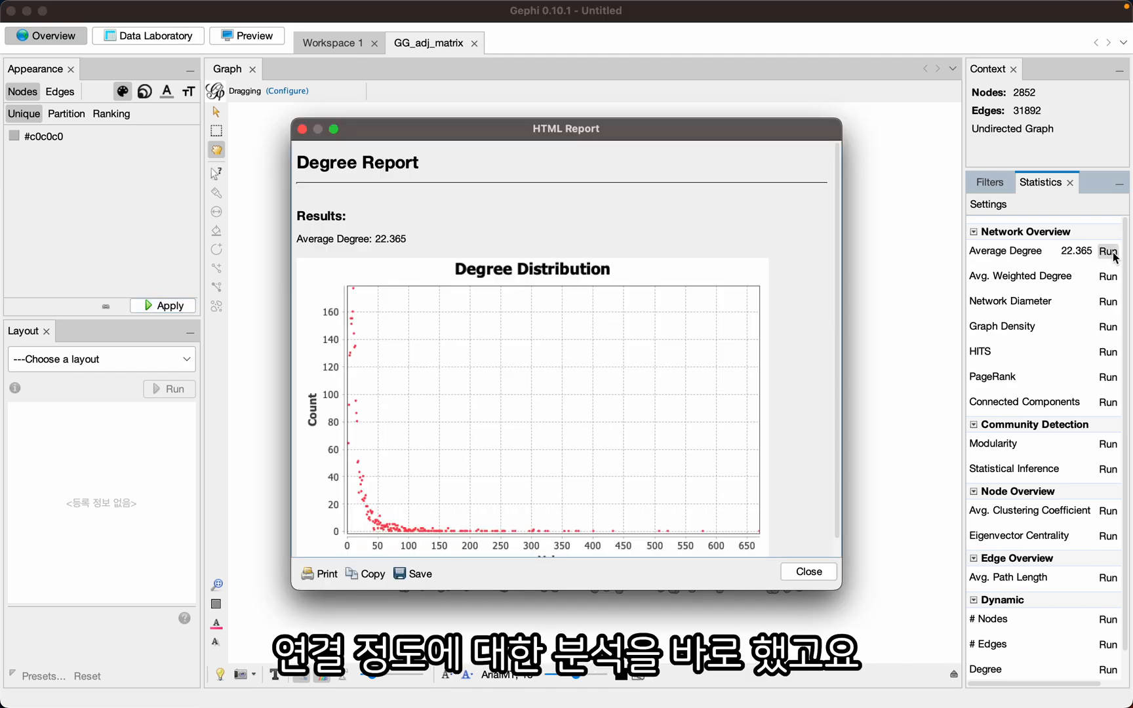
{"action": "scroll", "coordinate": [630, 365], "scroll_direction": "down", "scroll_amount": 1}
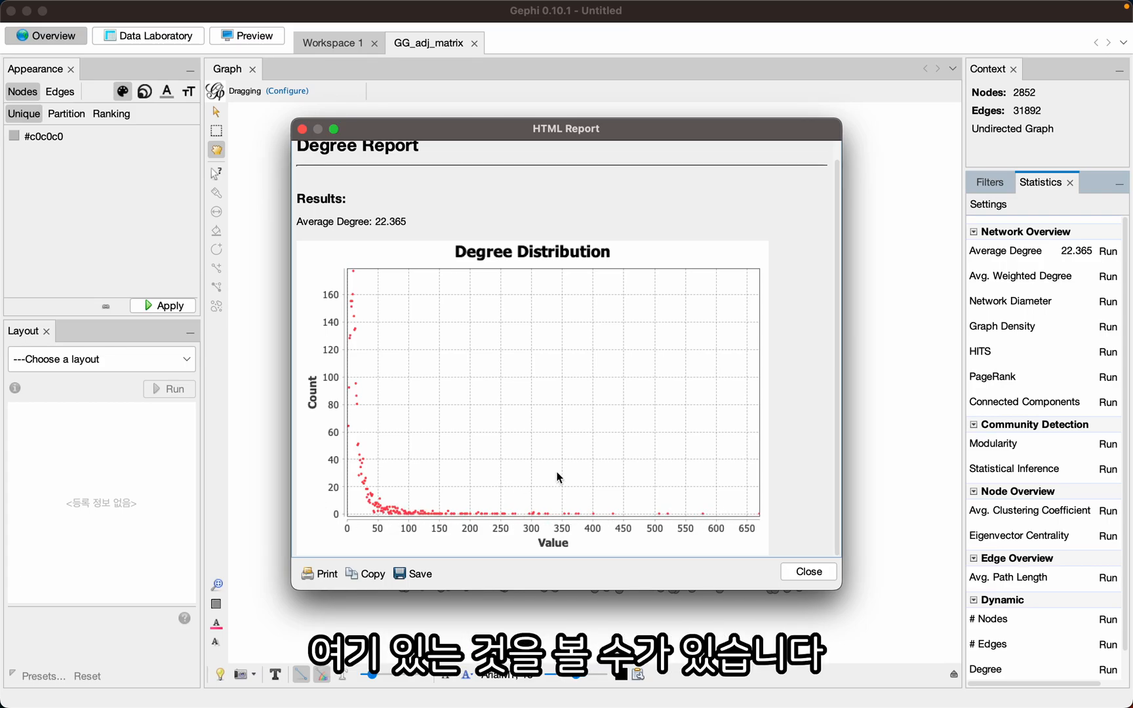
{"action": "left_click", "coordinate": [809, 572]}
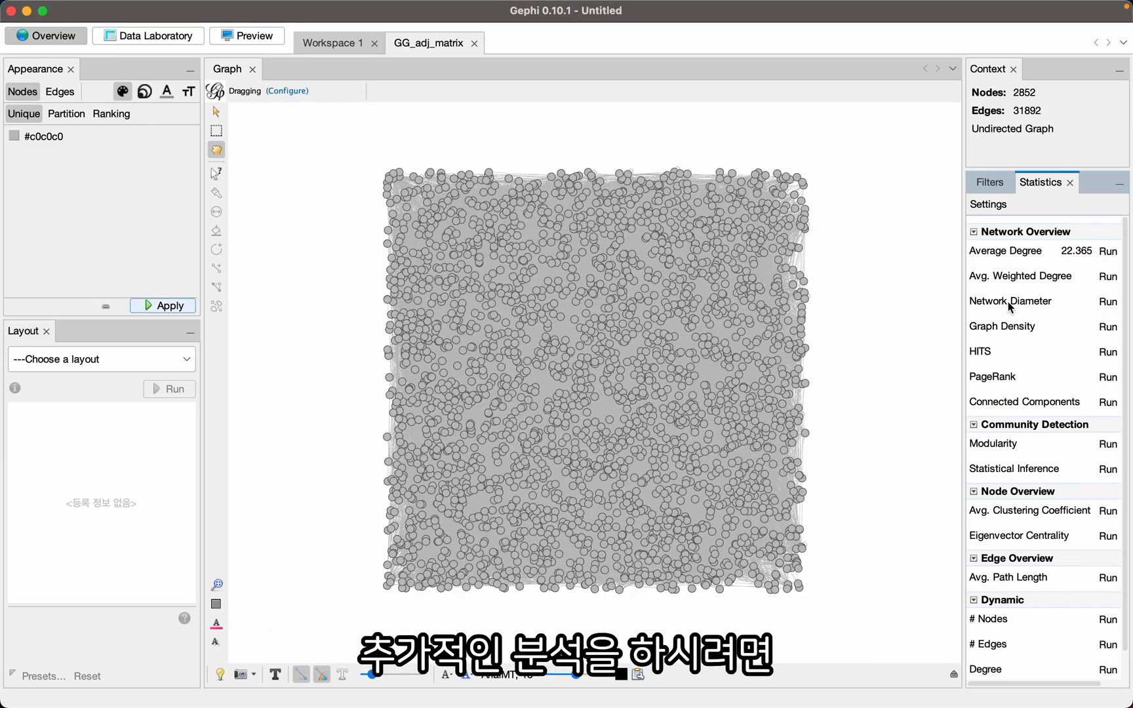
{"action": "left_click", "coordinate": [1109, 303]}
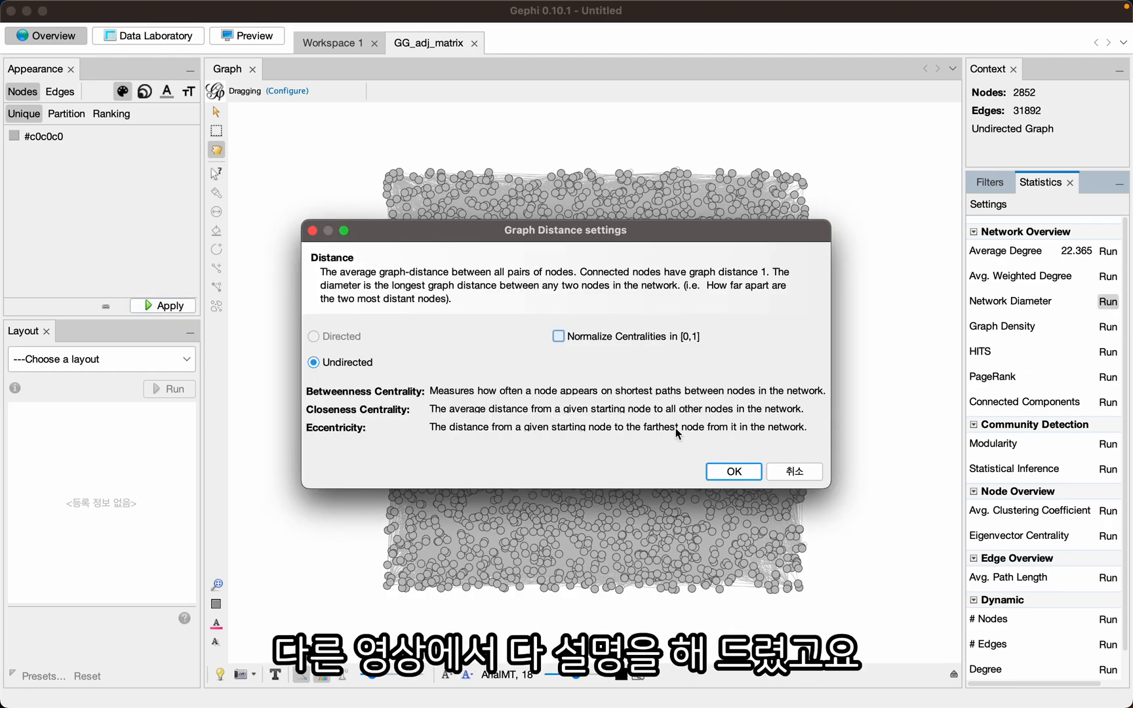
{"action": "left_click", "coordinate": [734, 472]}
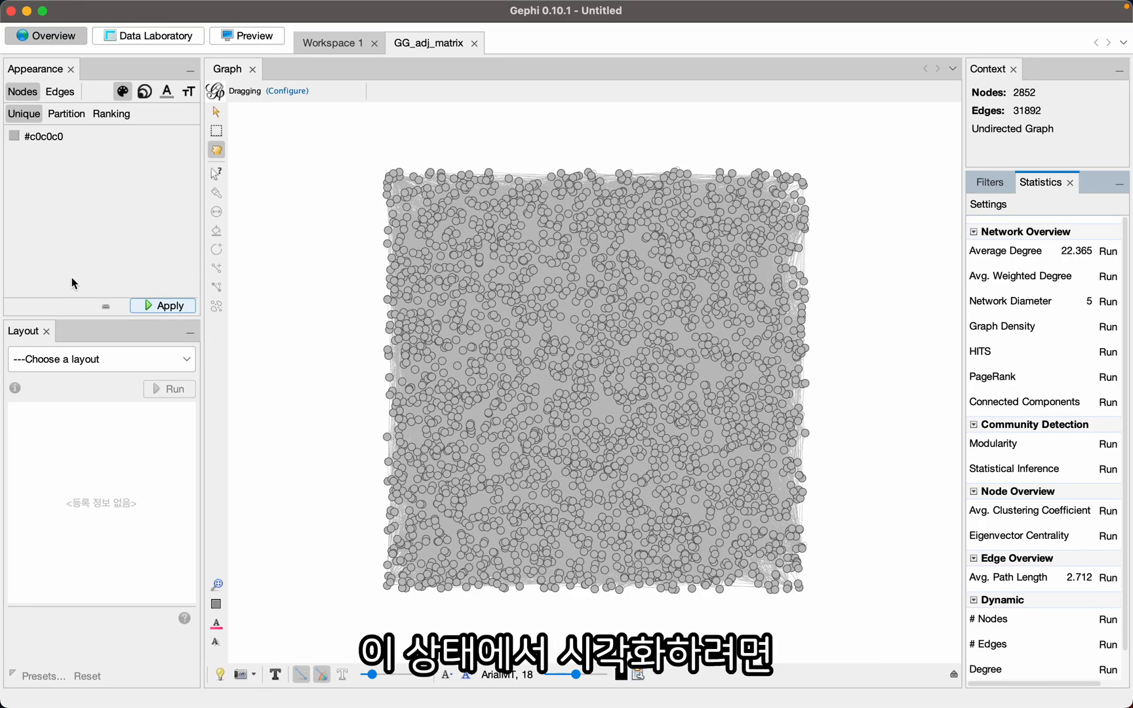
- Run the ForceAtlas 2 layout on the graph and stop it once the nodes have spread out
{"action": "left_click", "coordinate": [78, 365]}
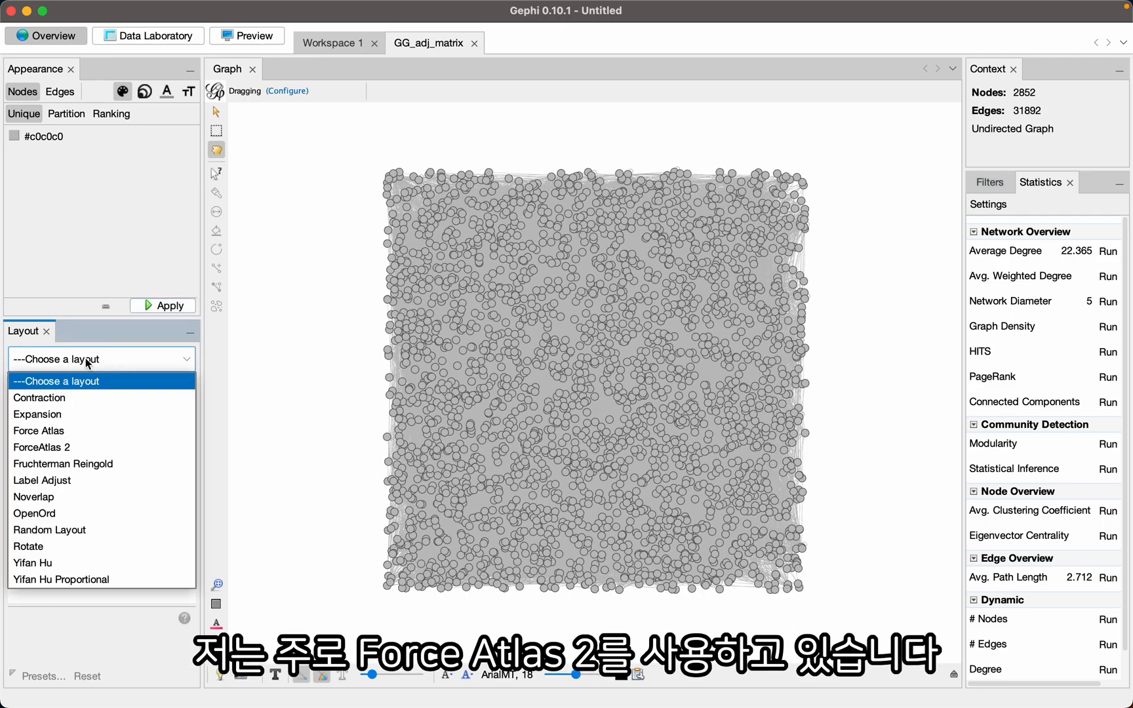
{"action": "left_click", "coordinate": [54, 449]}
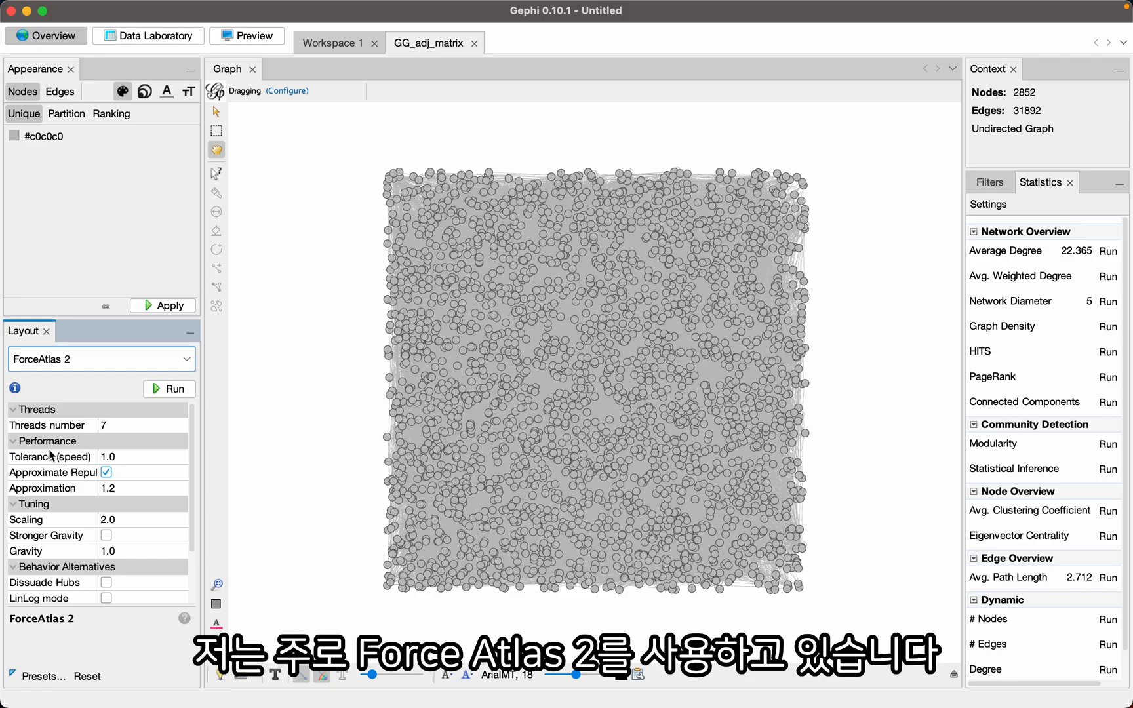
{"action": "left_click", "coordinate": [168, 390]}
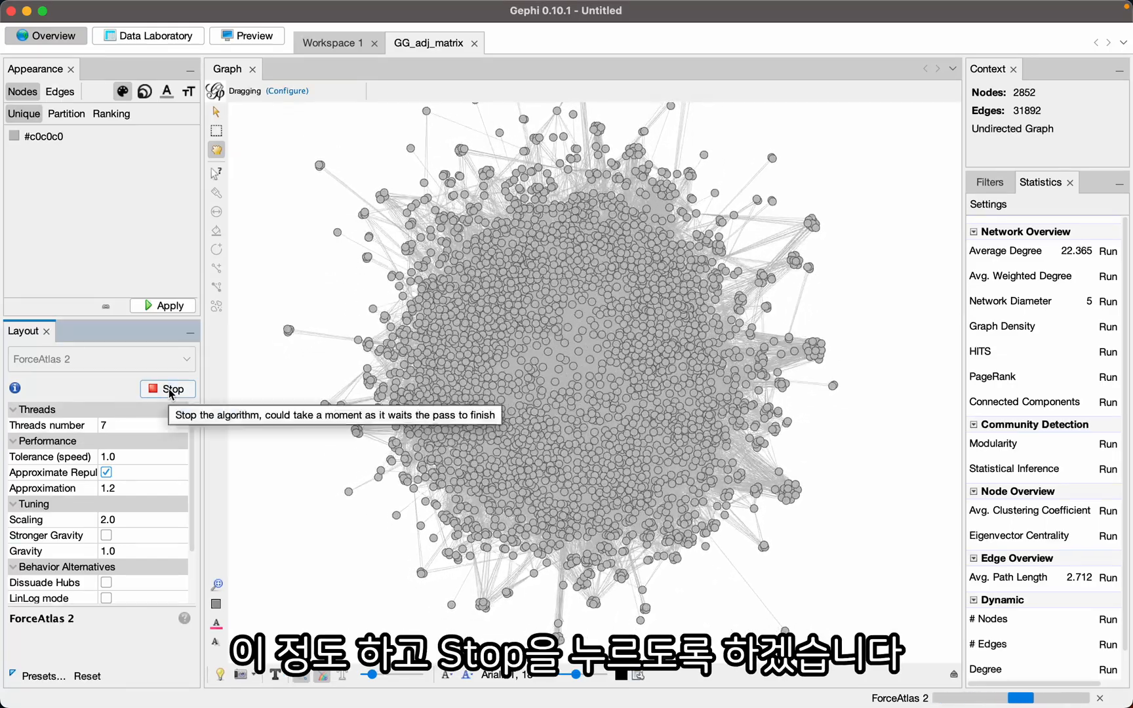
{"action": "left_click", "coordinate": [170, 391]}
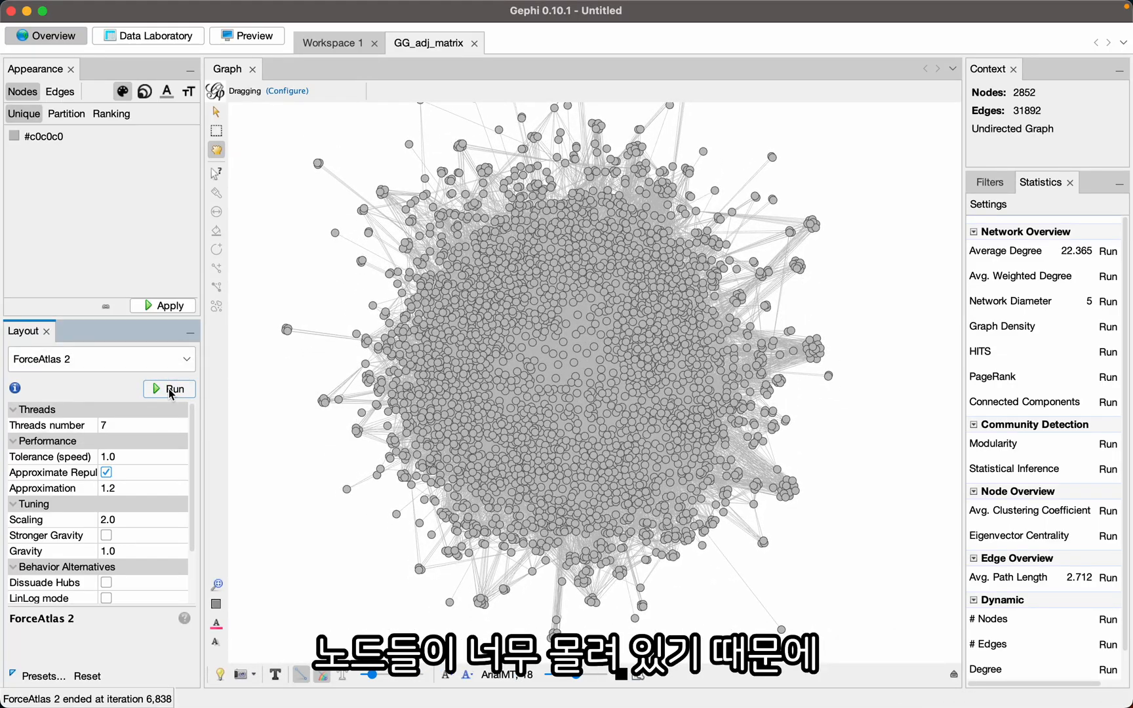
- Set the ForceAtlas 2 scaling to 10, run the layout again and stop it
{"action": "left_click", "coordinate": [124, 520]}
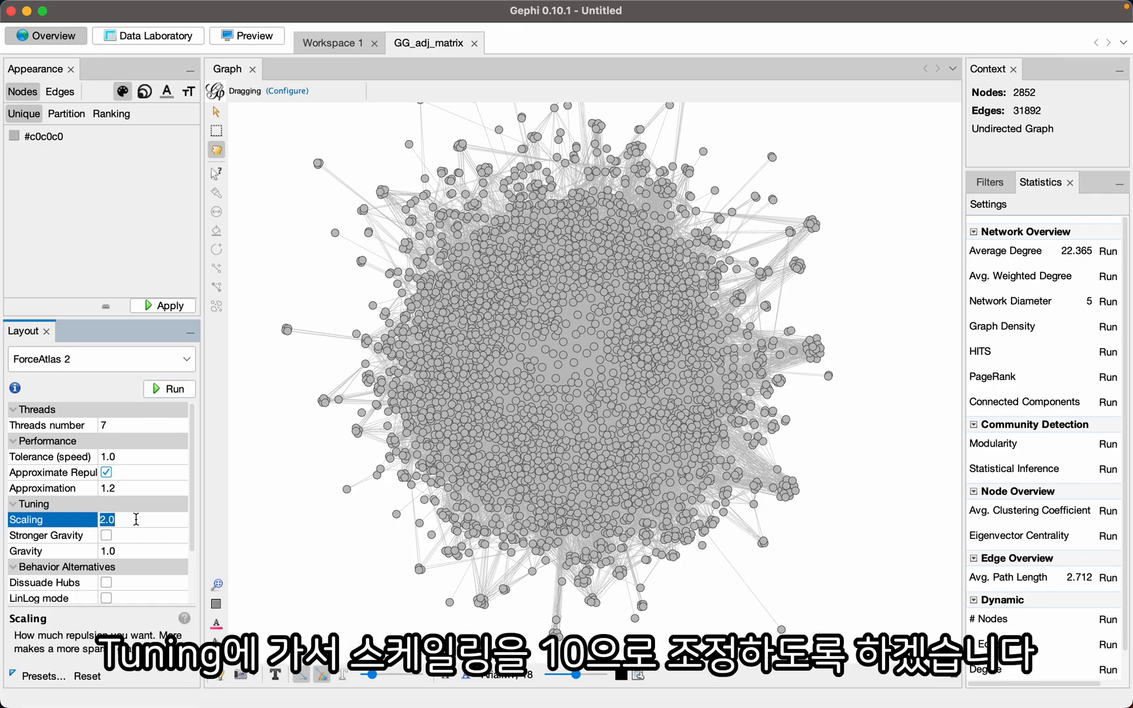
{"action": "type", "text": "10"}
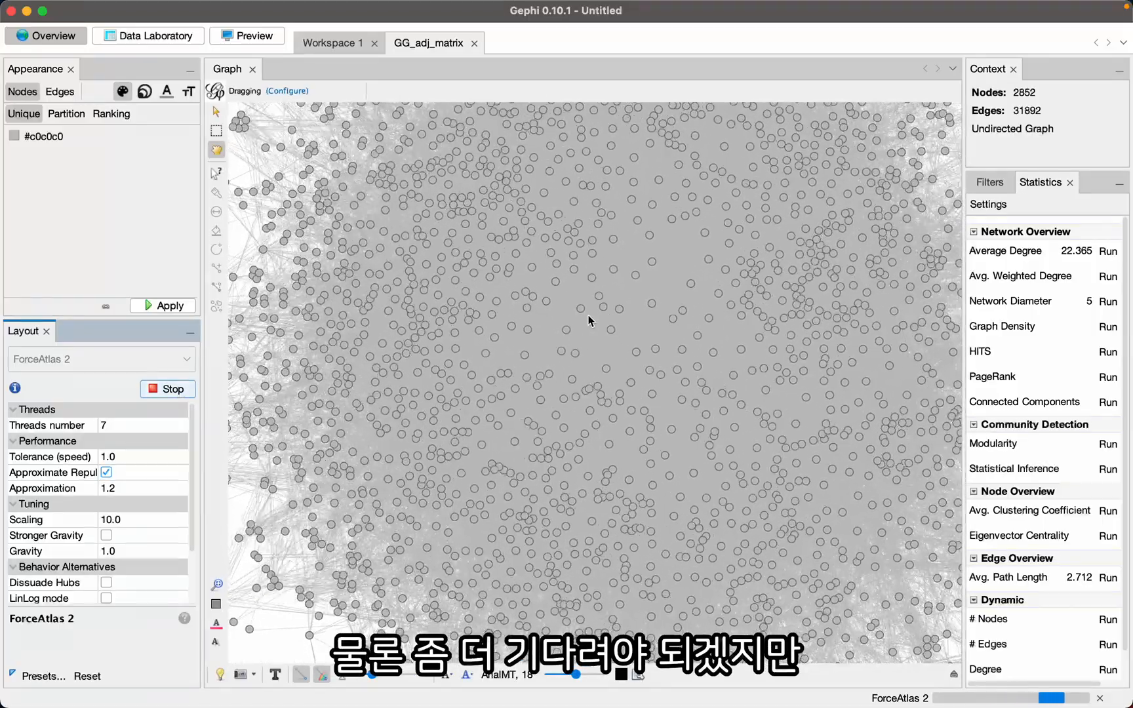
{"action": "left_click", "coordinate": [167, 389]}
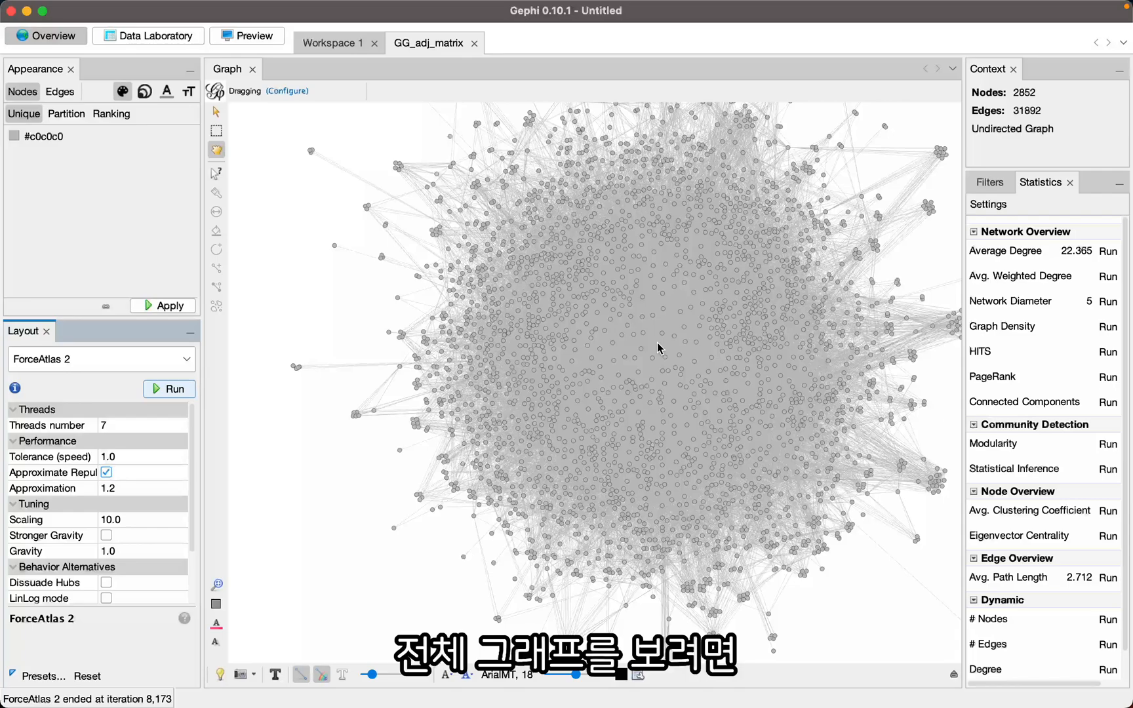
- Size the nodes by Degree ranking with a minimum size of 5 and a maximum size of 50, and apply it
{"action": "scroll", "coordinate": [657, 342], "scroll_direction": "up", "scroll_amount": 6}
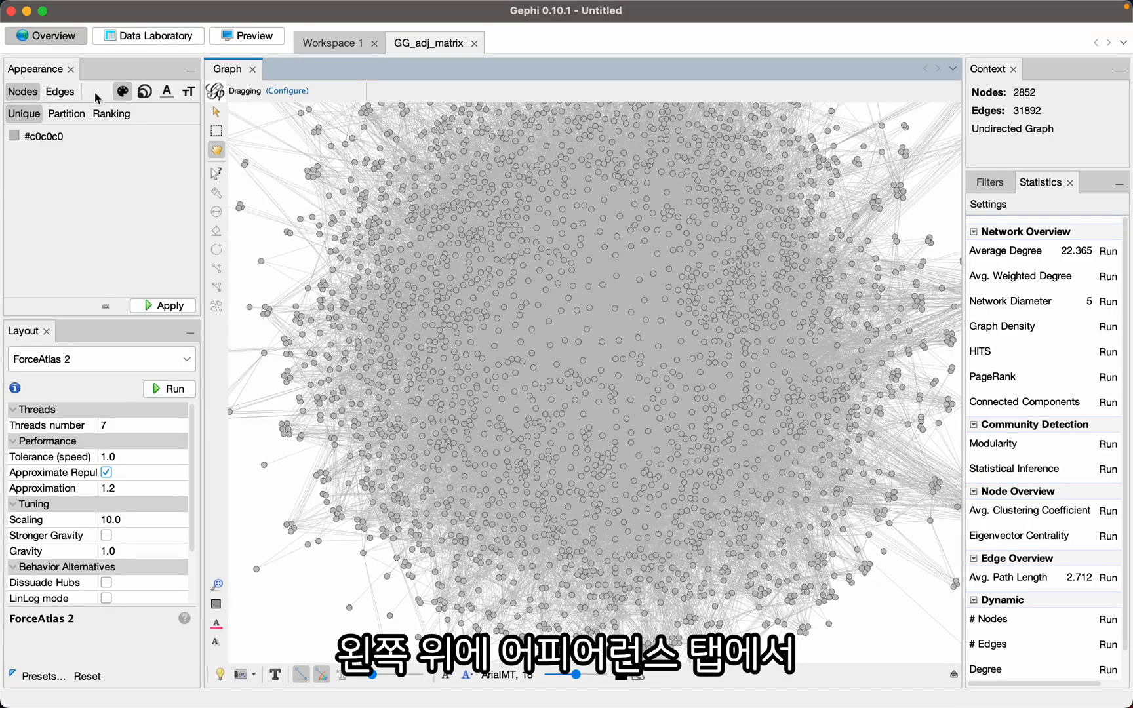
{"action": "left_click", "coordinate": [147, 95]}
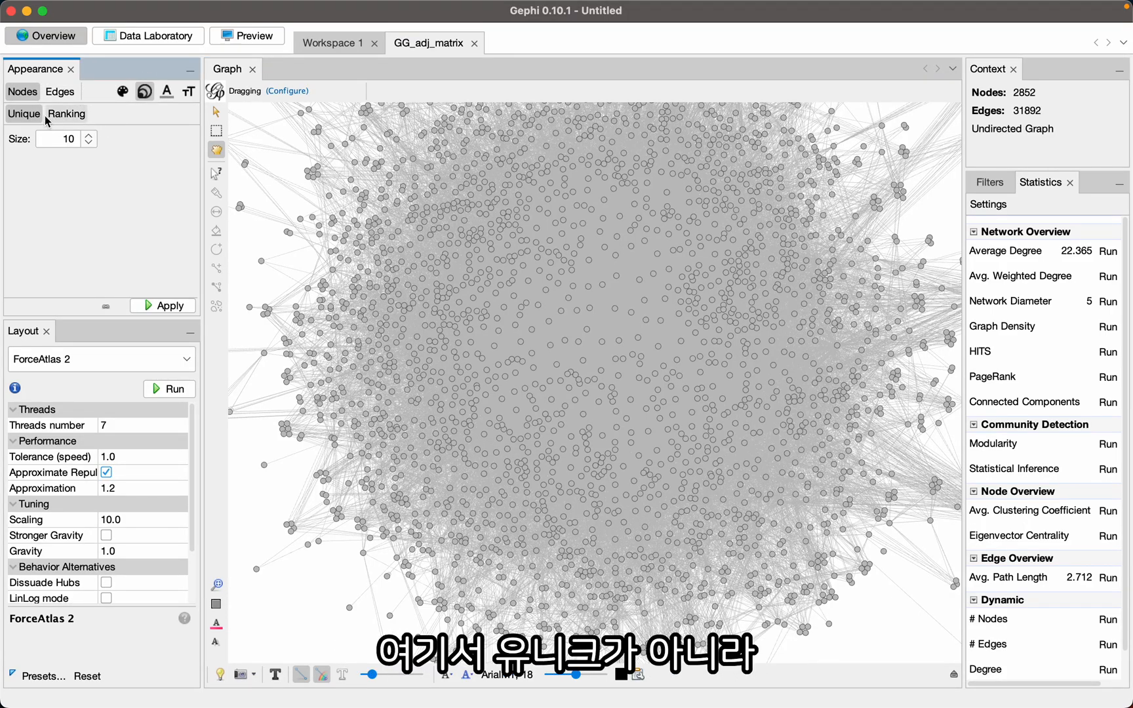
{"action": "left_click", "coordinate": [67, 114]}
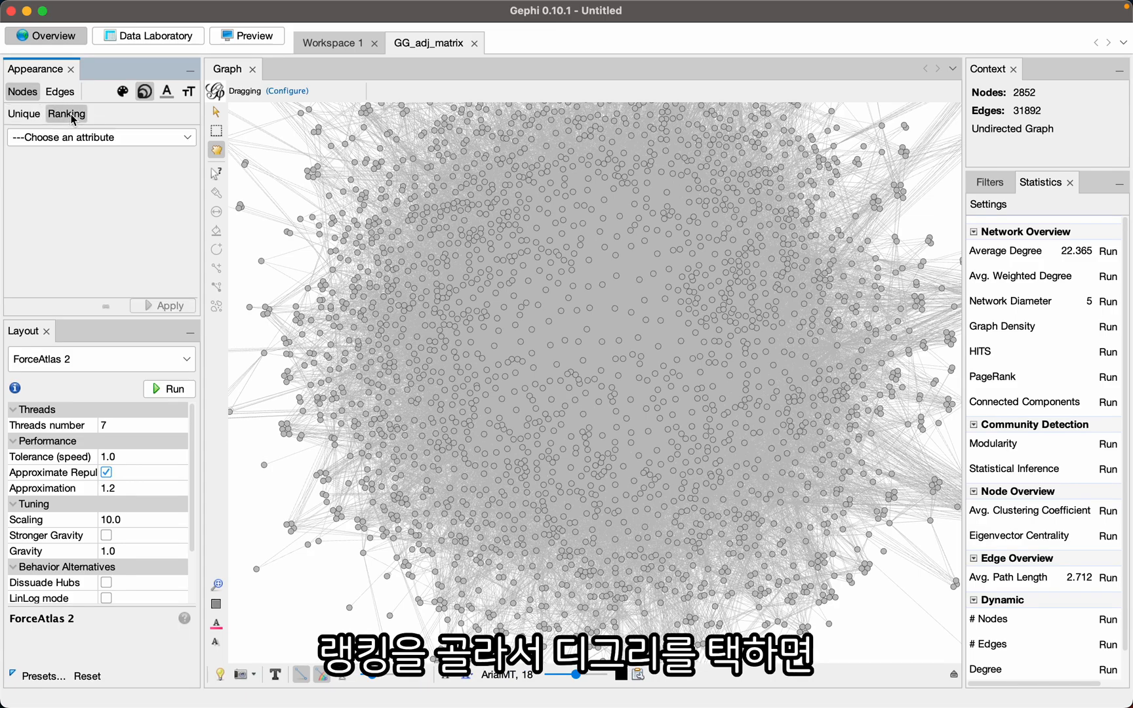
{"action": "left_click", "coordinate": [46, 137]}
{"action": "left_click", "coordinate": [43, 174]}
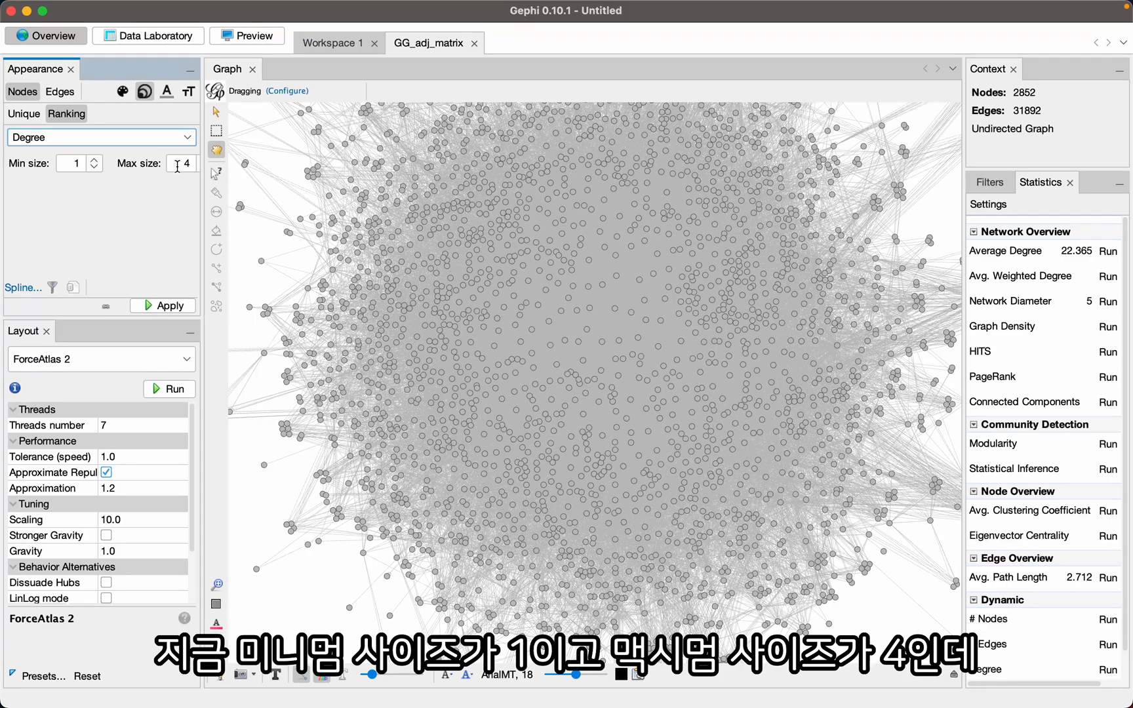
{"action": "left_click", "coordinate": [92, 168]}
{"action": "type", "text": "5"}
{"action": "left_click", "coordinate": [180, 164]}
{"action": "type", "text": "50"}
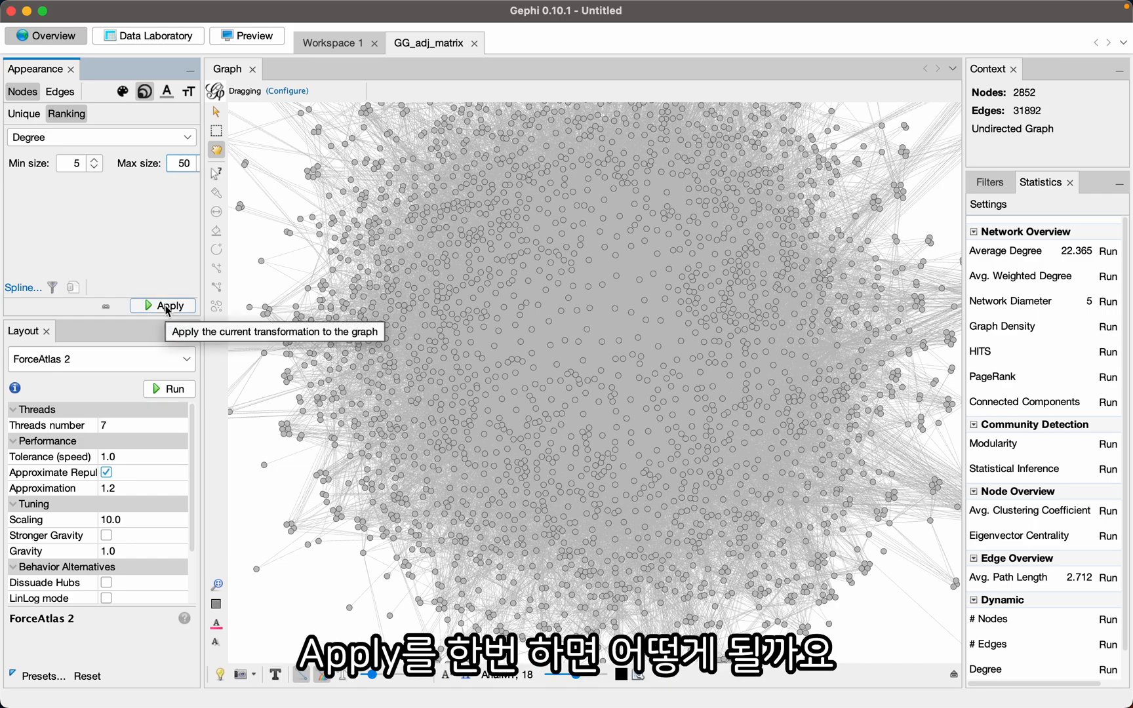
{"action": "left_click", "coordinate": [167, 306]}
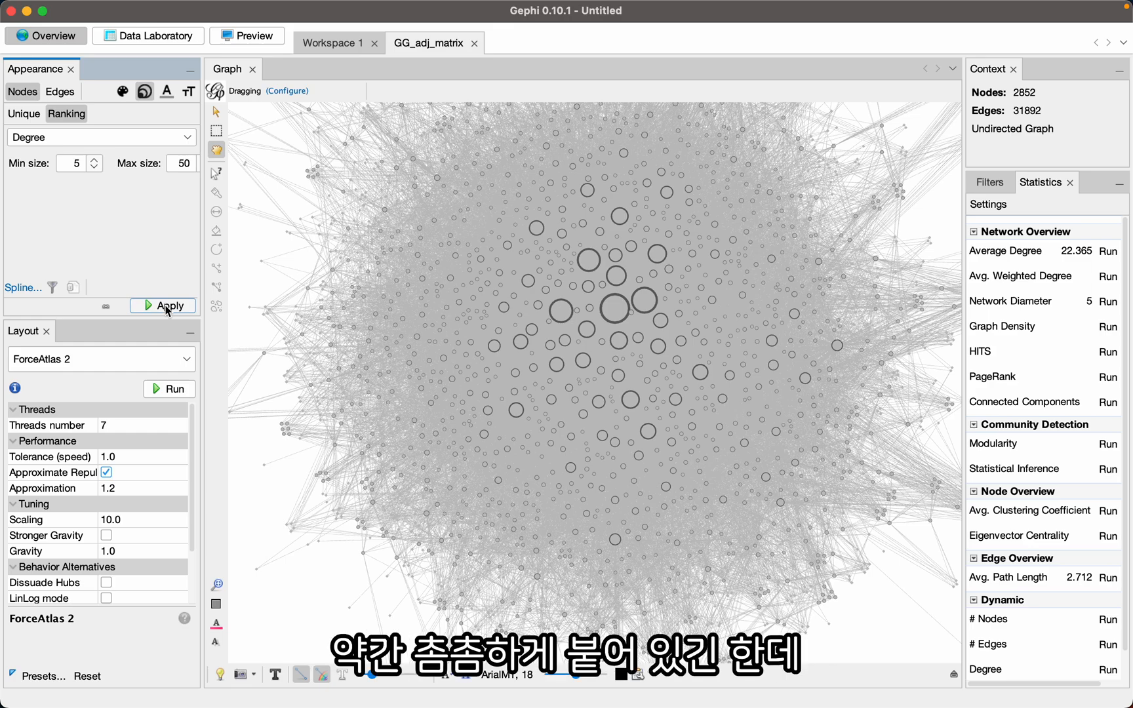
- Spread the nodes apart by running the Expansion layout twice with a scale factor of 1.2
{"action": "left_click", "coordinate": [76, 359]}
{"action": "left_click", "coordinate": [43, 416]}
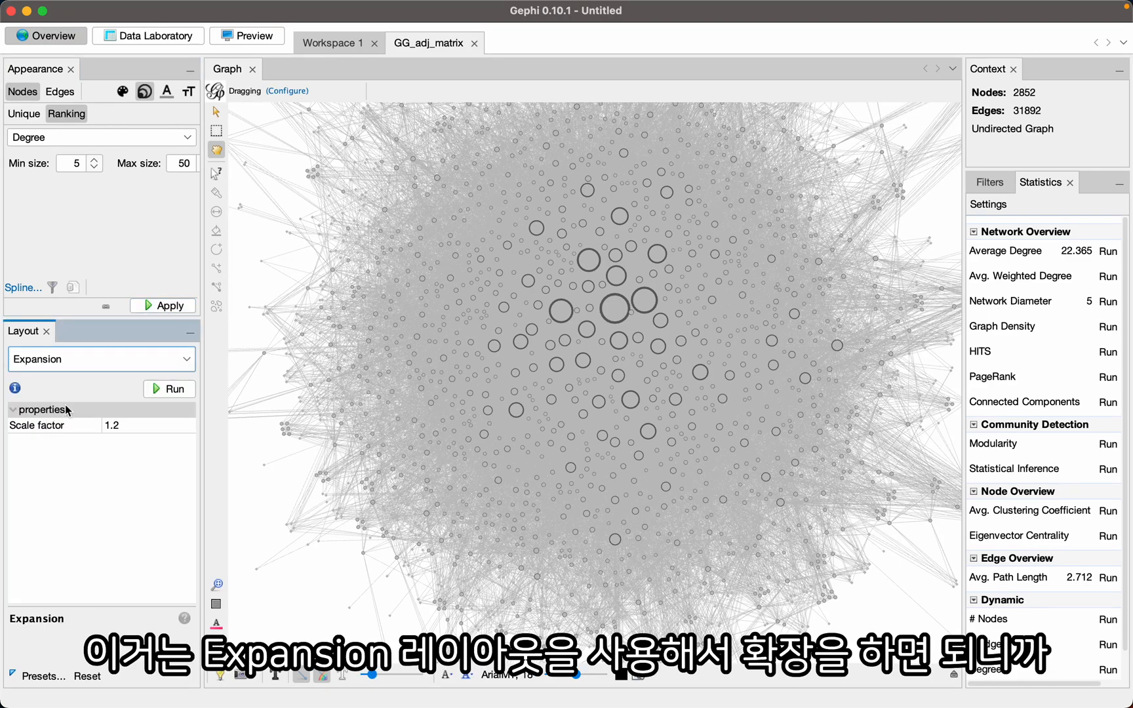
{"action": "left_click", "coordinate": [173, 390]}
{"action": "left_click", "coordinate": [173, 390]}
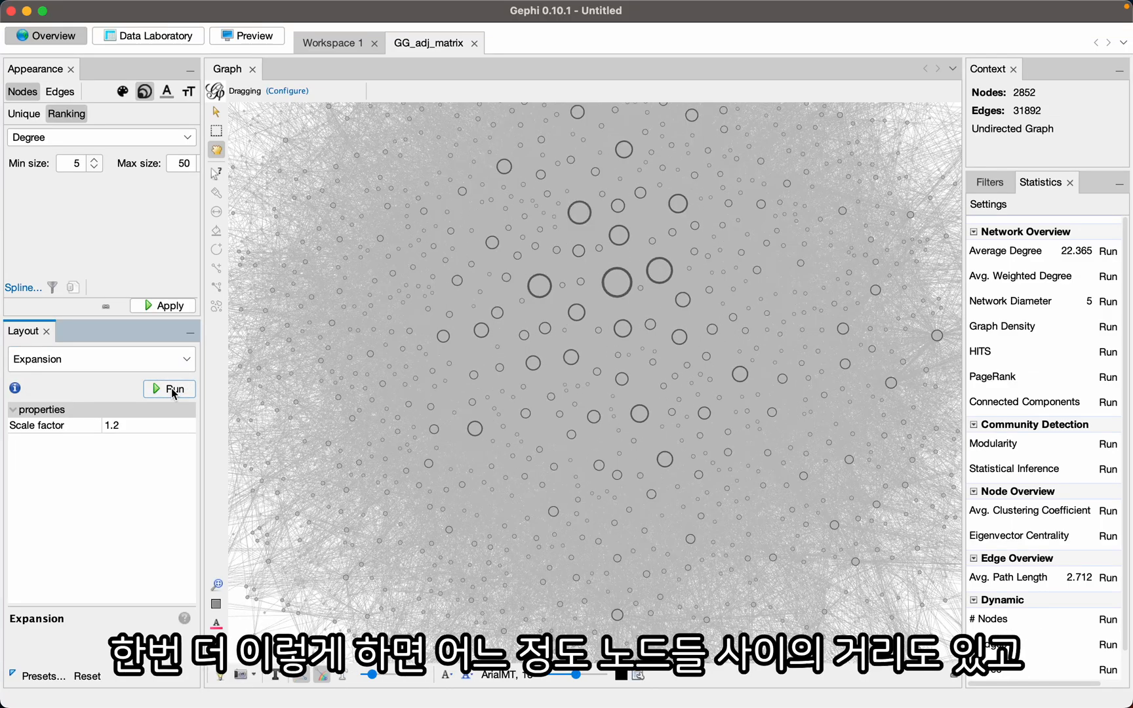
{"action": "left_click_drag", "start_coordinate": [547, 246], "coordinate": [542, 253]}
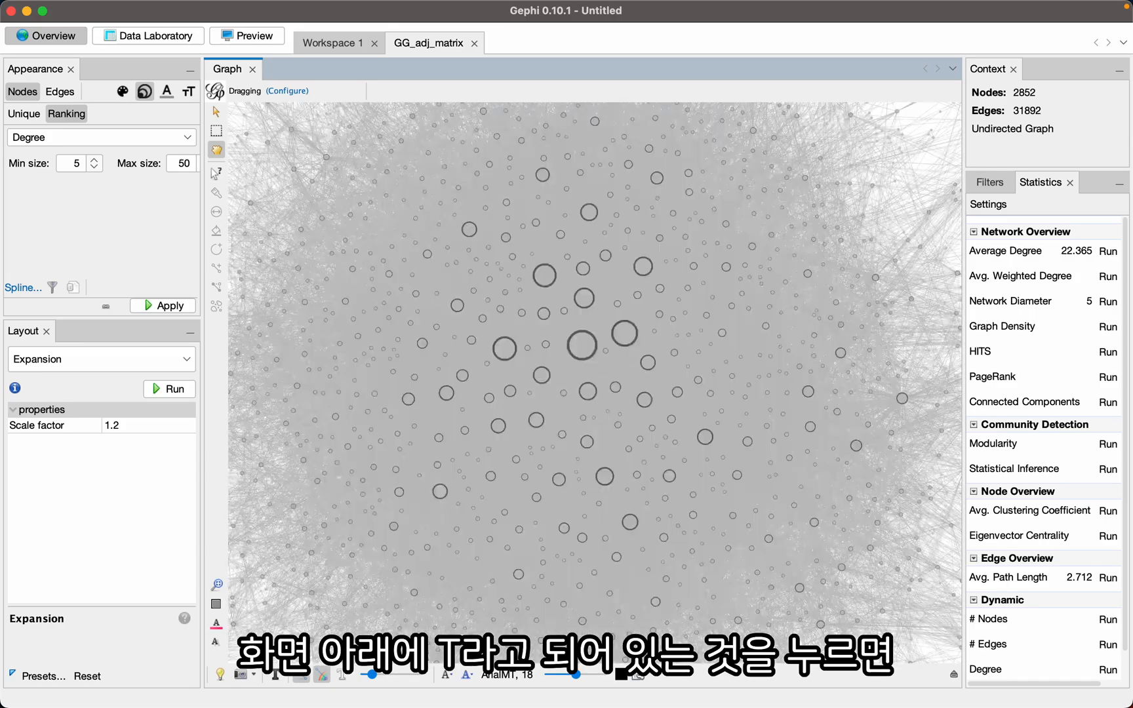
- Show the node labels in the graph, reduce their size slightly and set the label size mode to Node size
{"action": "left_click", "coordinate": [275, 675]}
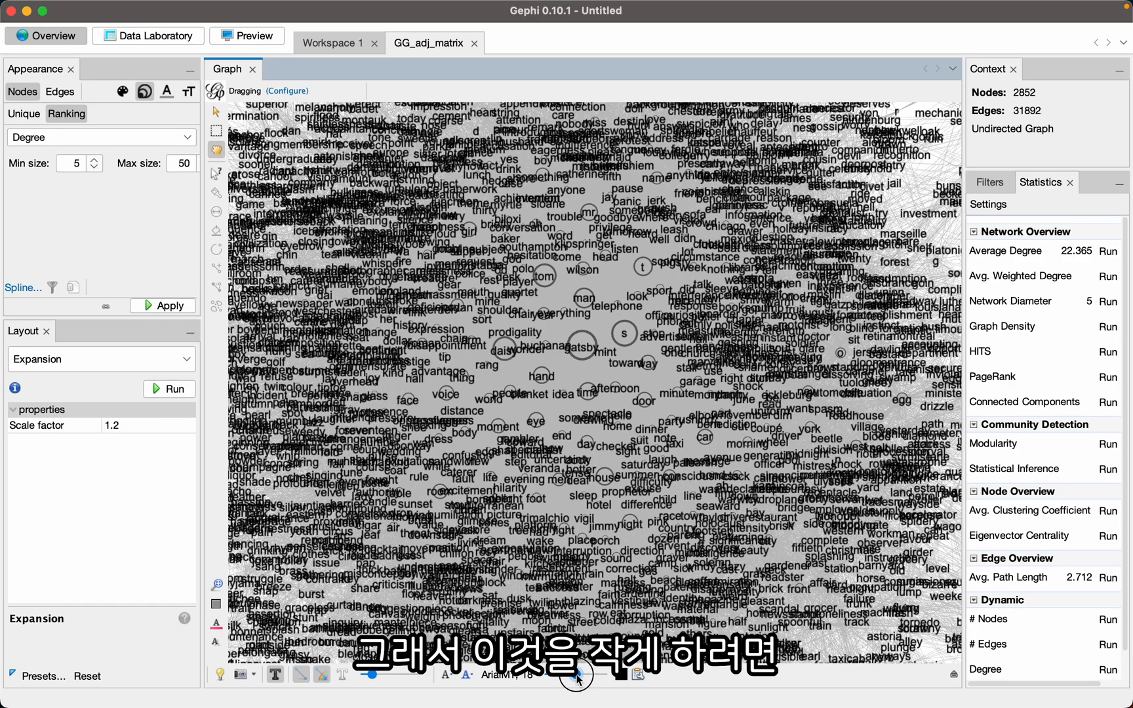
{"action": "left_click_drag", "start_coordinate": [576, 675], "coordinate": [568, 679]}
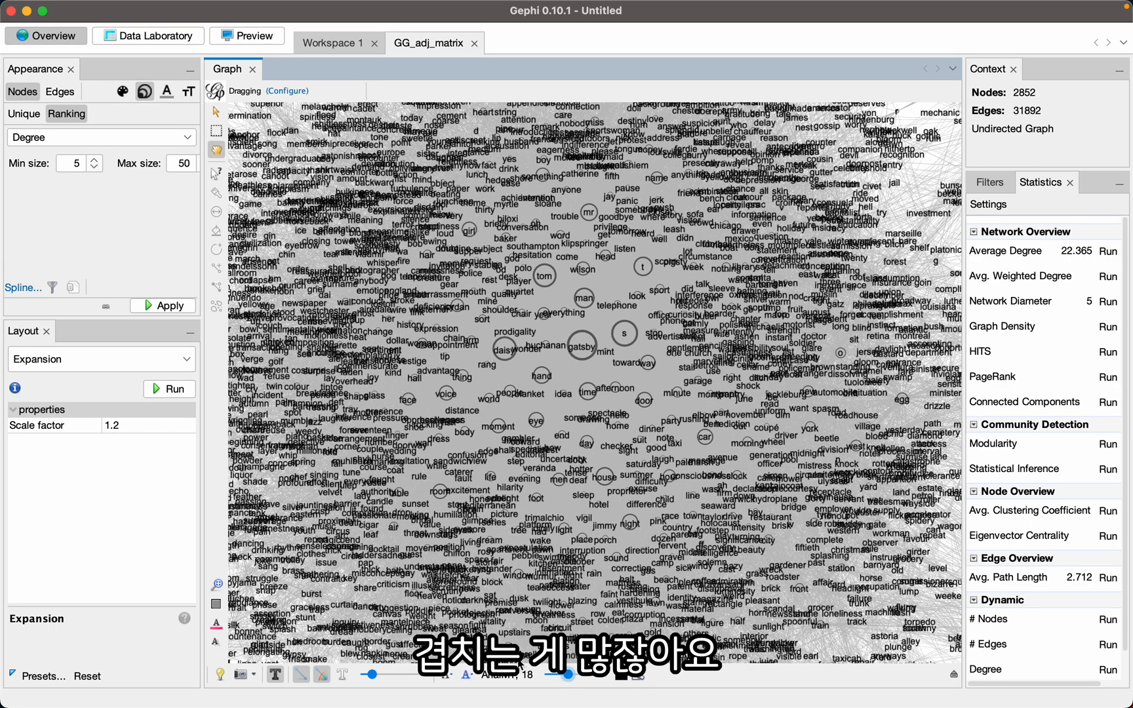
{"action": "left_click", "coordinate": [448, 678]}
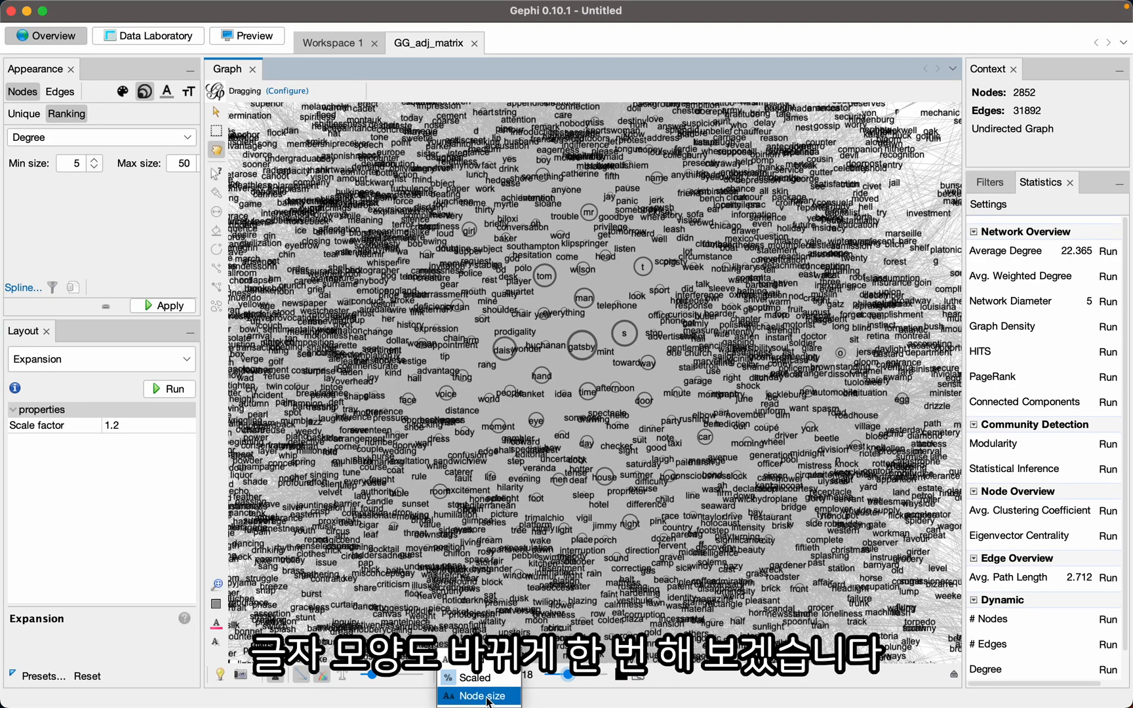
{"action": "left_click", "coordinate": [485, 696]}
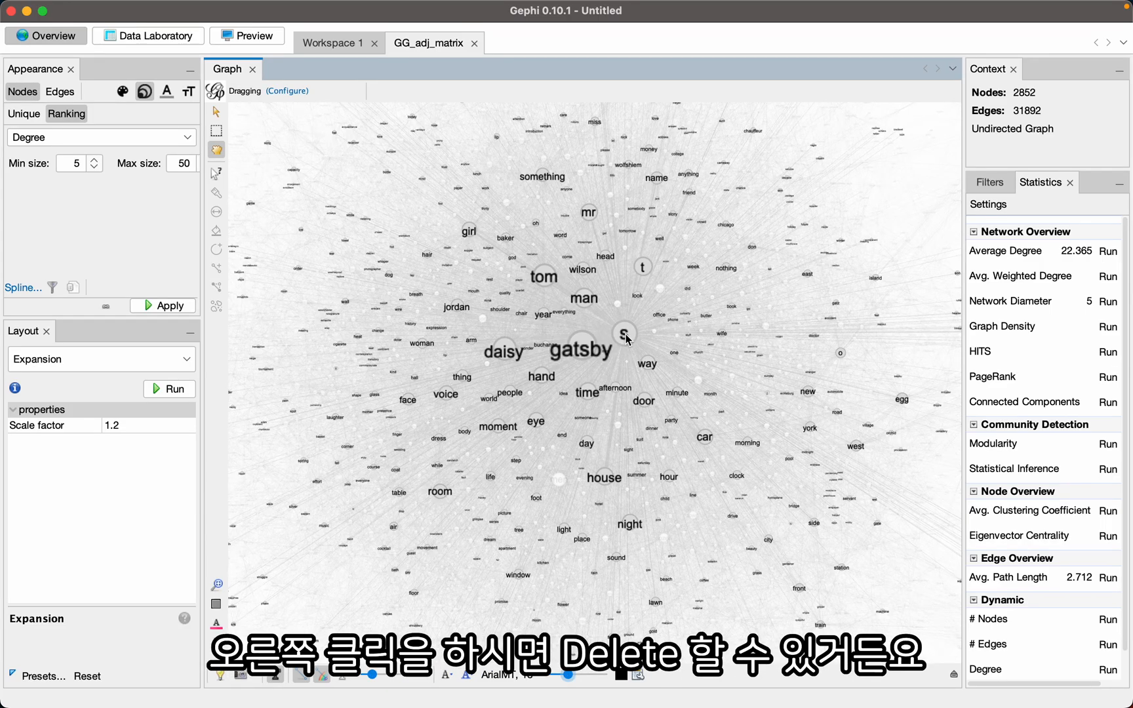
- Delete the "s" and "t" nodes from the graph
{"action": "right_click", "coordinate": [626, 338]}
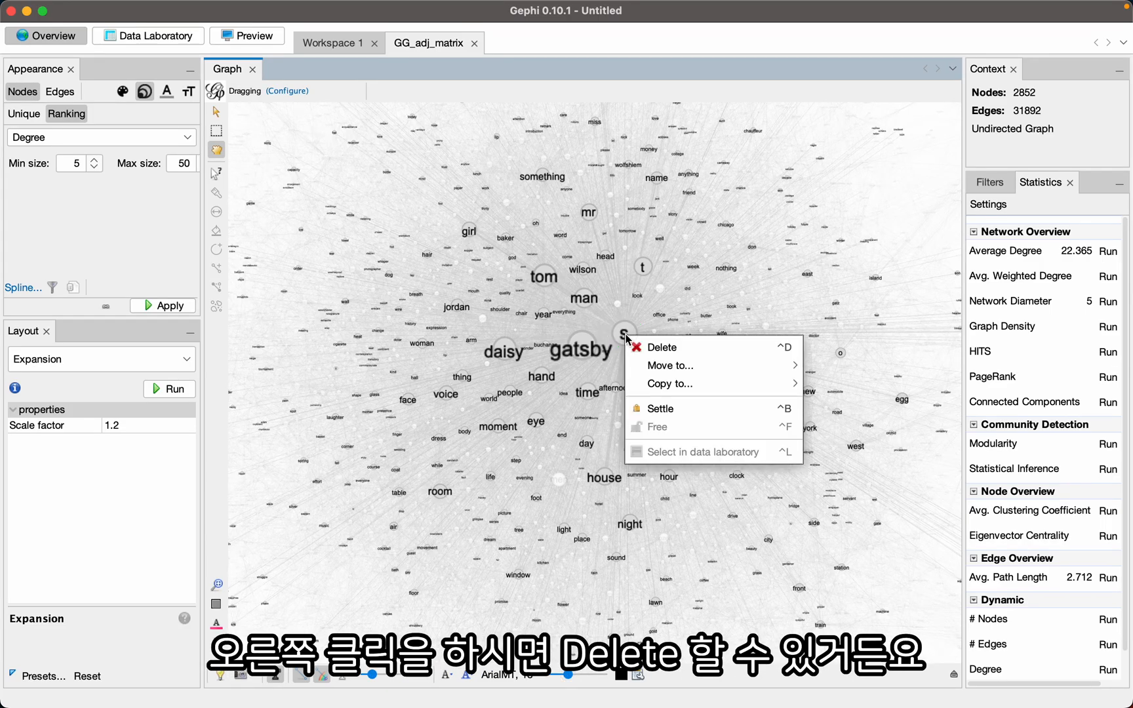
{"action": "left_click", "coordinate": [669, 349]}
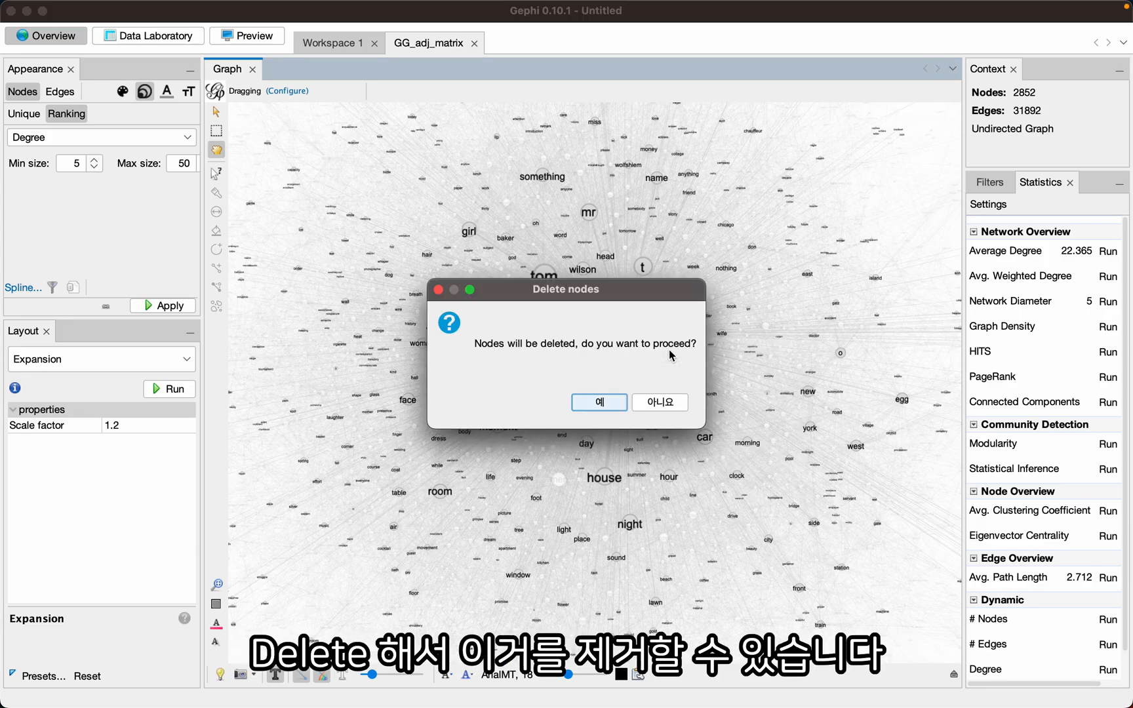
{"action": "key", "text": "Return"}
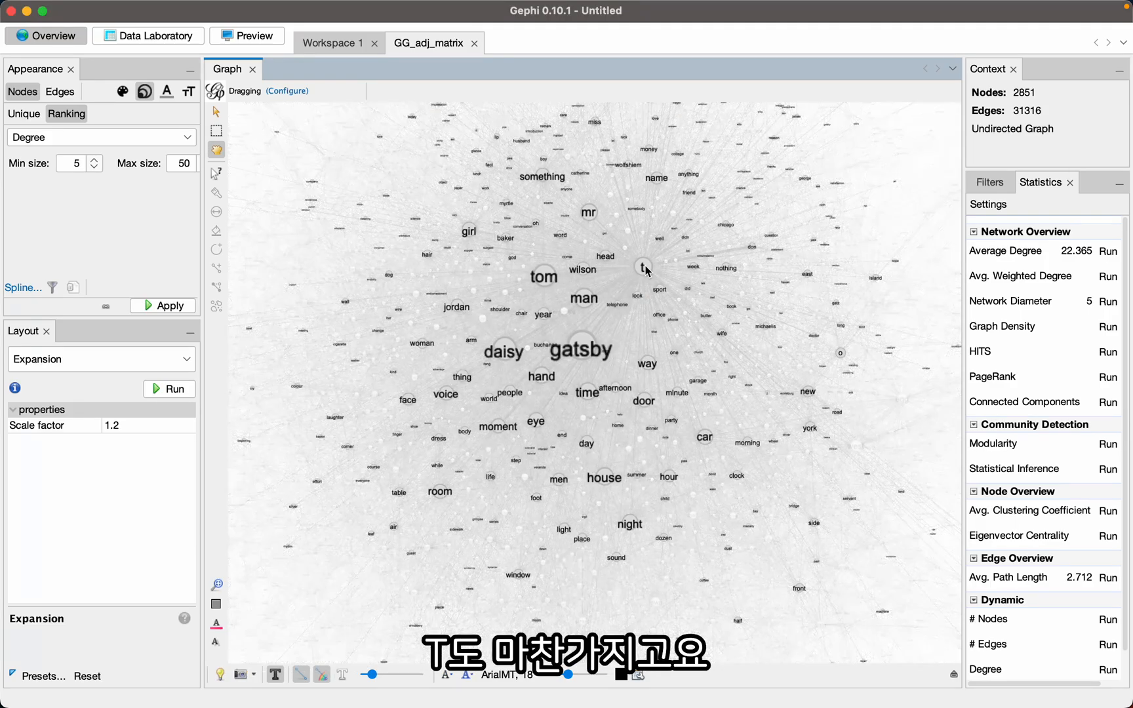
{"action": "right_click", "coordinate": [643, 266]}
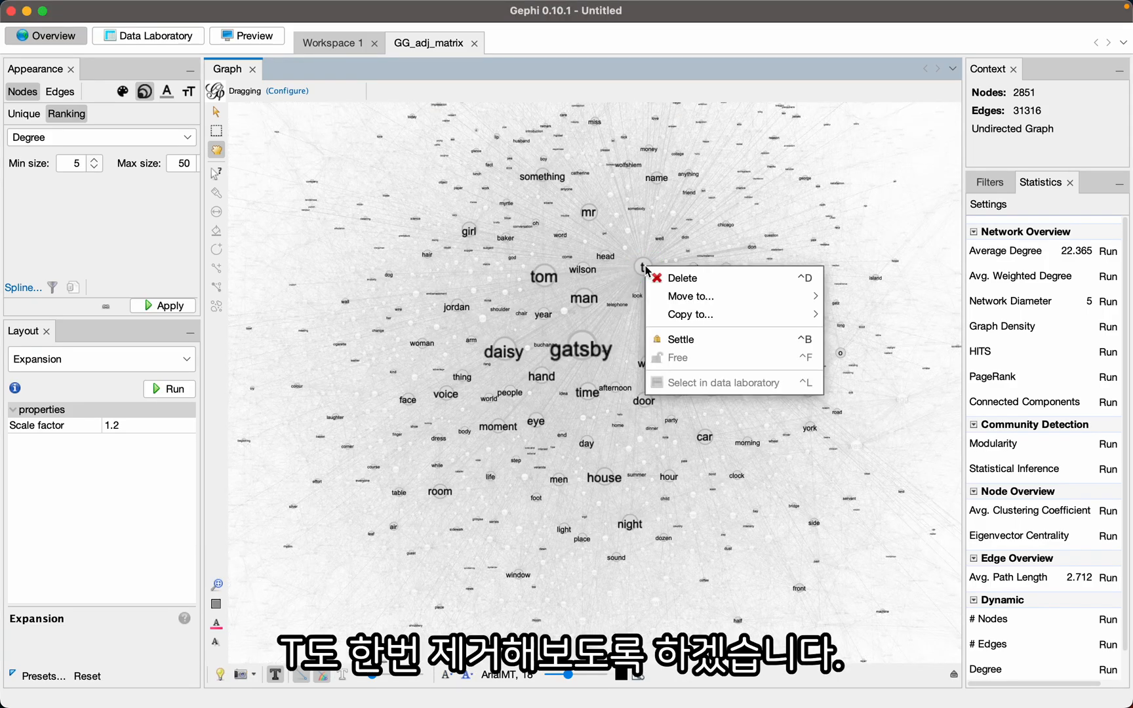
{"action": "left_click", "coordinate": [677, 279]}
{"action": "key", "text": "Return"}
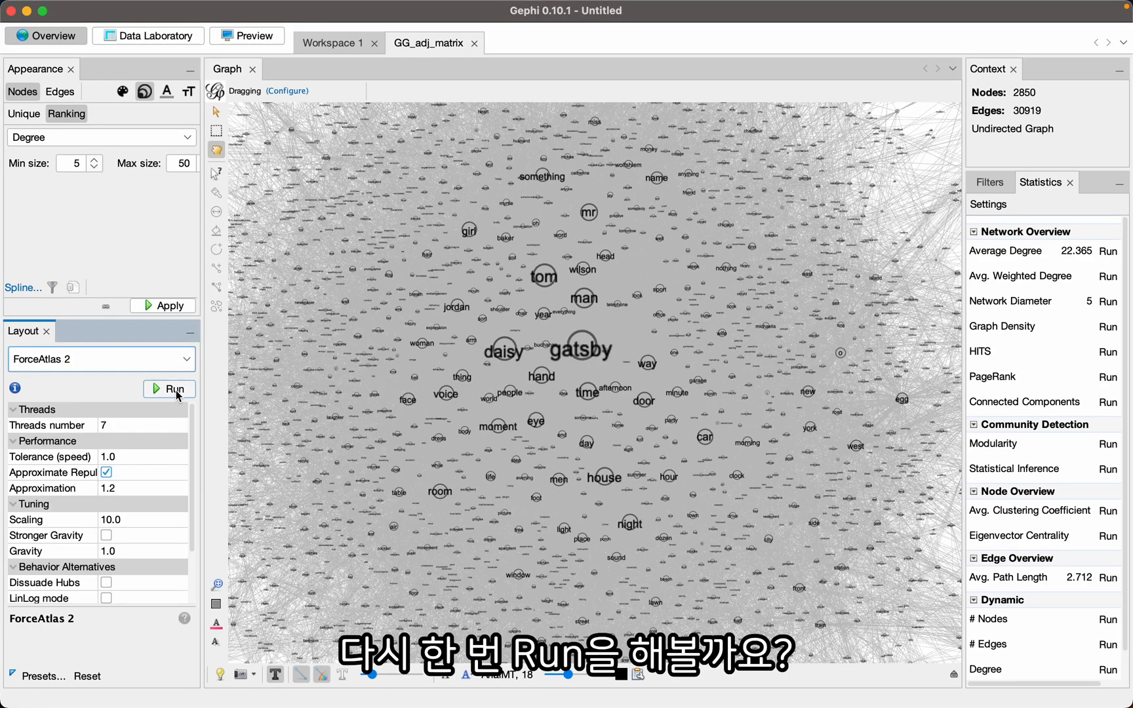
- Rerun ForceAtlas 2 on the reduced graph, stop it, and enlarge the result with two runs of the Expansion layout
{"action": "left_click", "coordinate": [177, 392]}
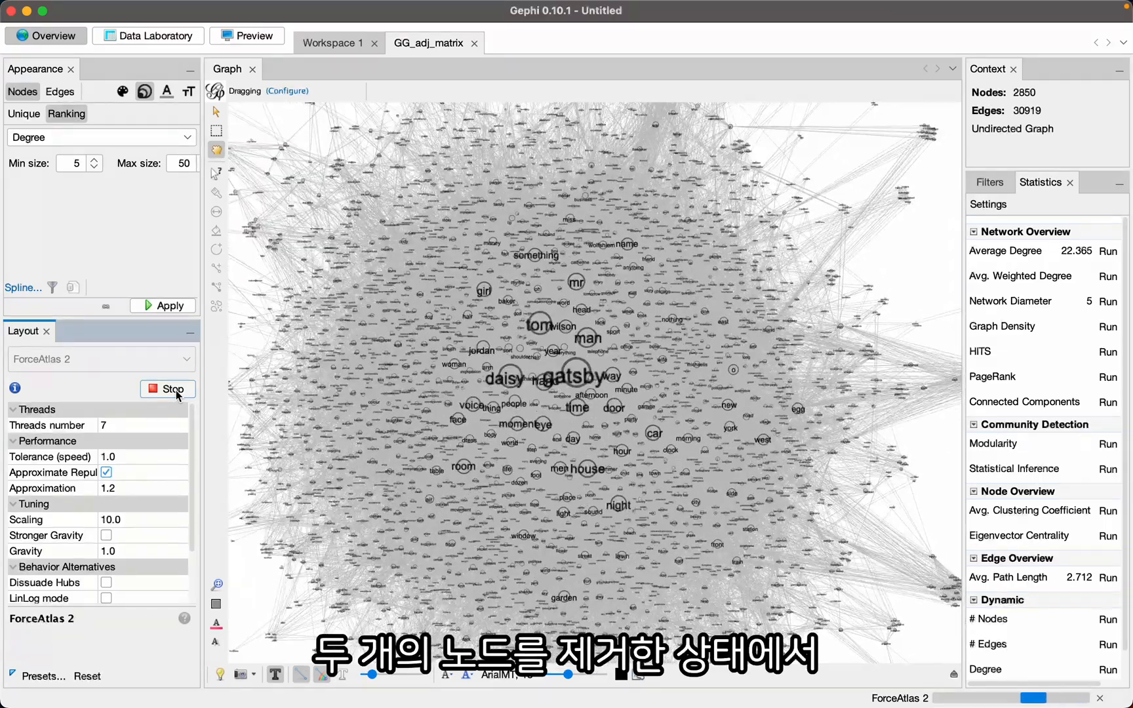
{"action": "left_click", "coordinate": [169, 393]}
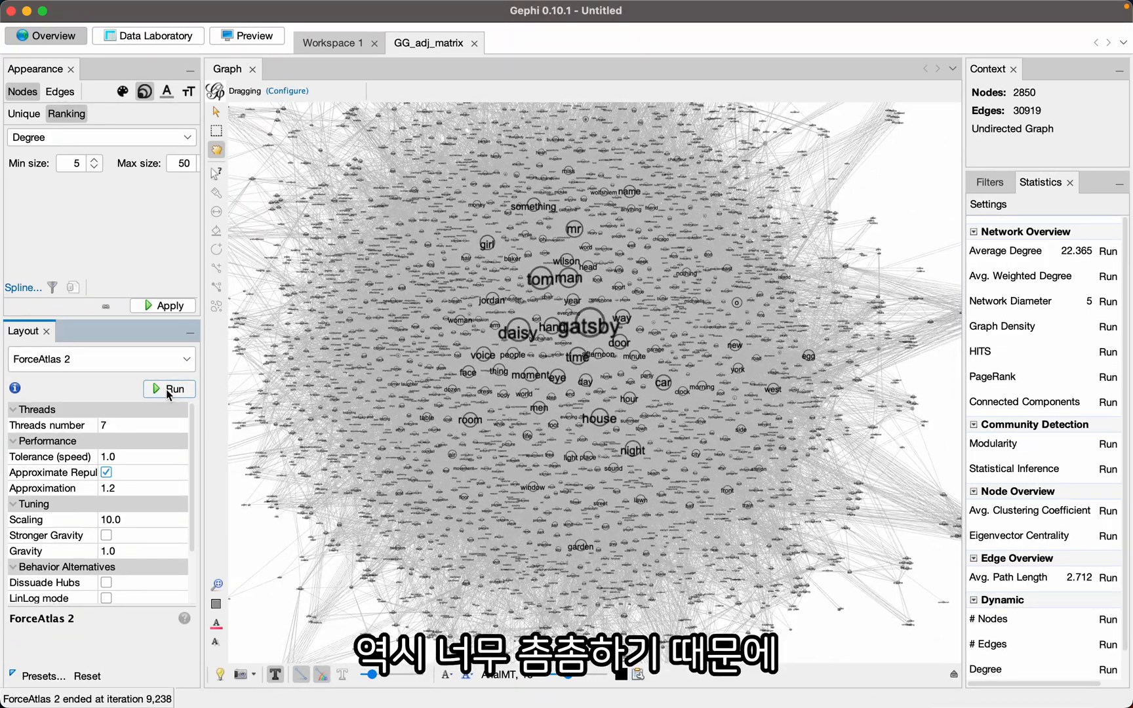
{"action": "left_click", "coordinate": [176, 360]}
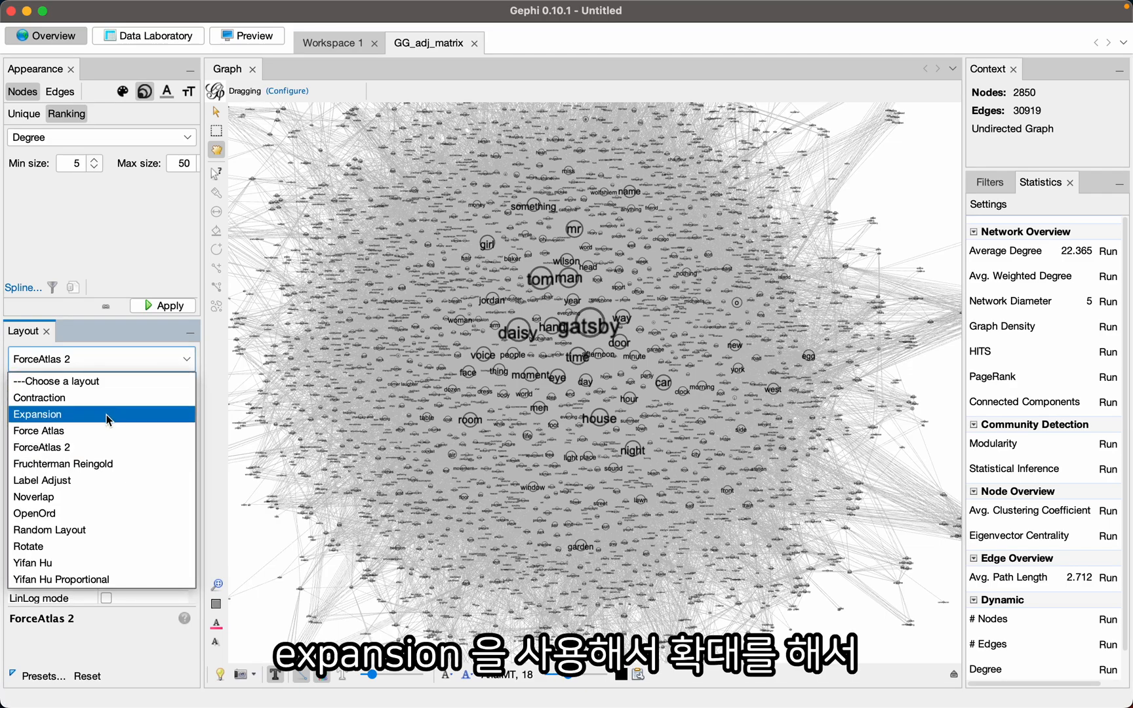
{"action": "left_click", "coordinate": [108, 415]}
{"action": "left_click", "coordinate": [173, 389]}
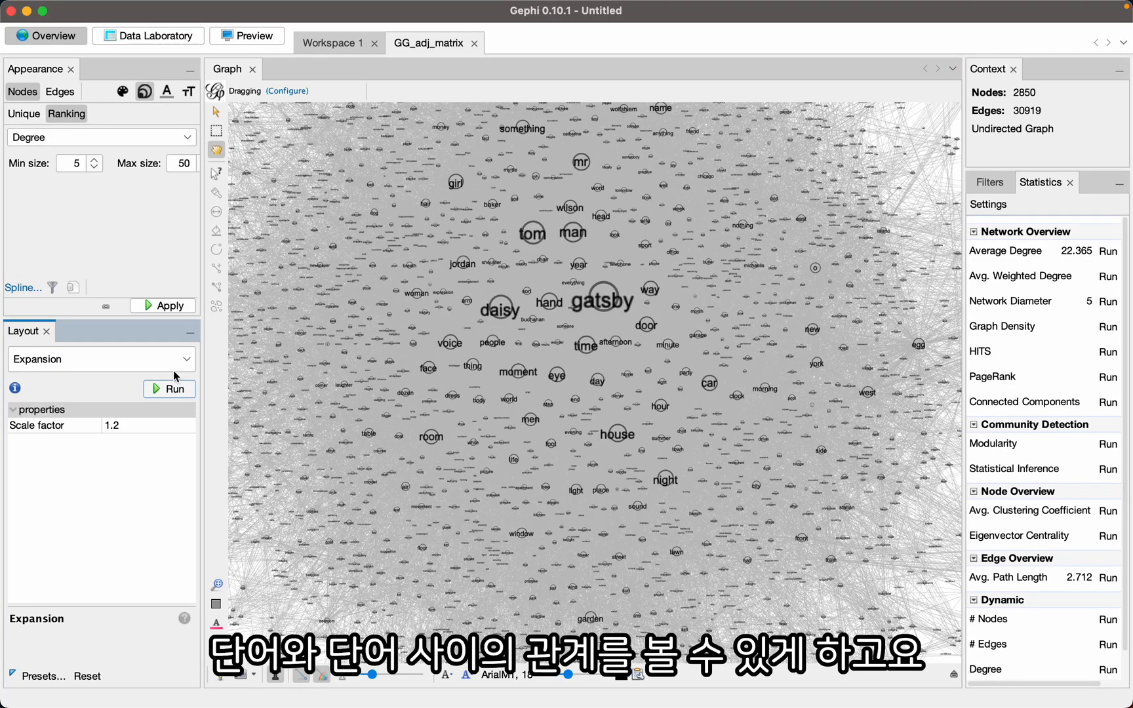
{"action": "left_click", "coordinate": [164, 390]}
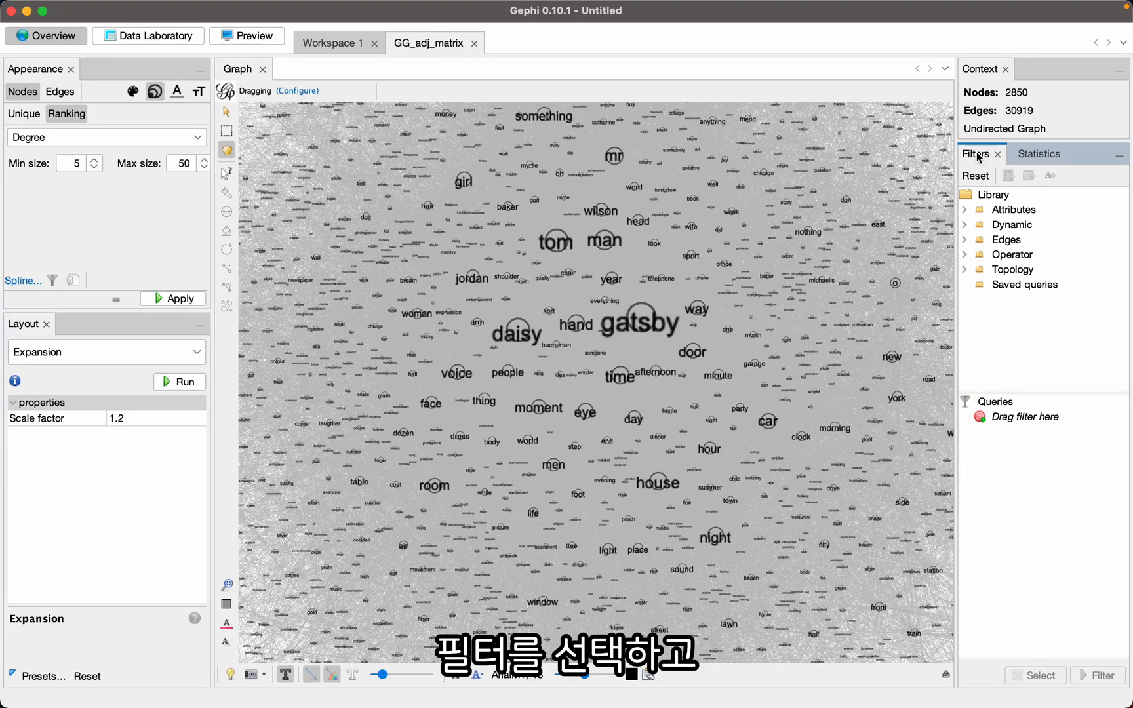
- Add the Degree Range topology filter to the filter queries
{"action": "left_click", "coordinate": [964, 270]}
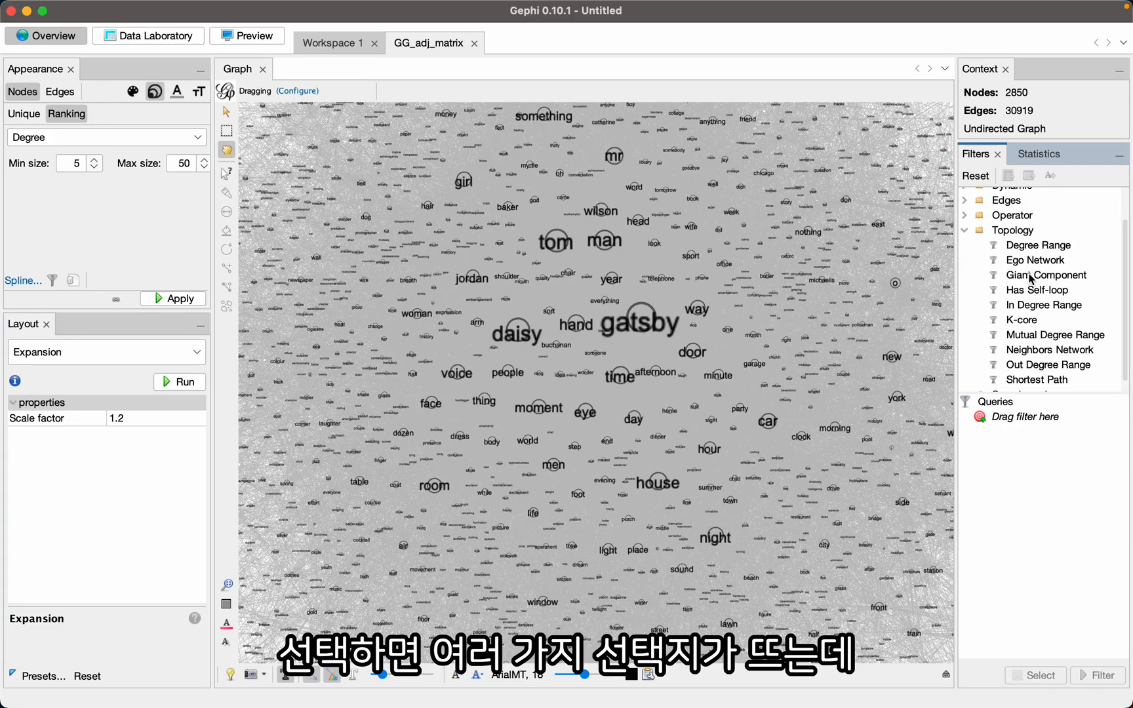
{"action": "scroll", "coordinate": [1033, 274], "scroll_direction": "down", "scroll_amount": 1}
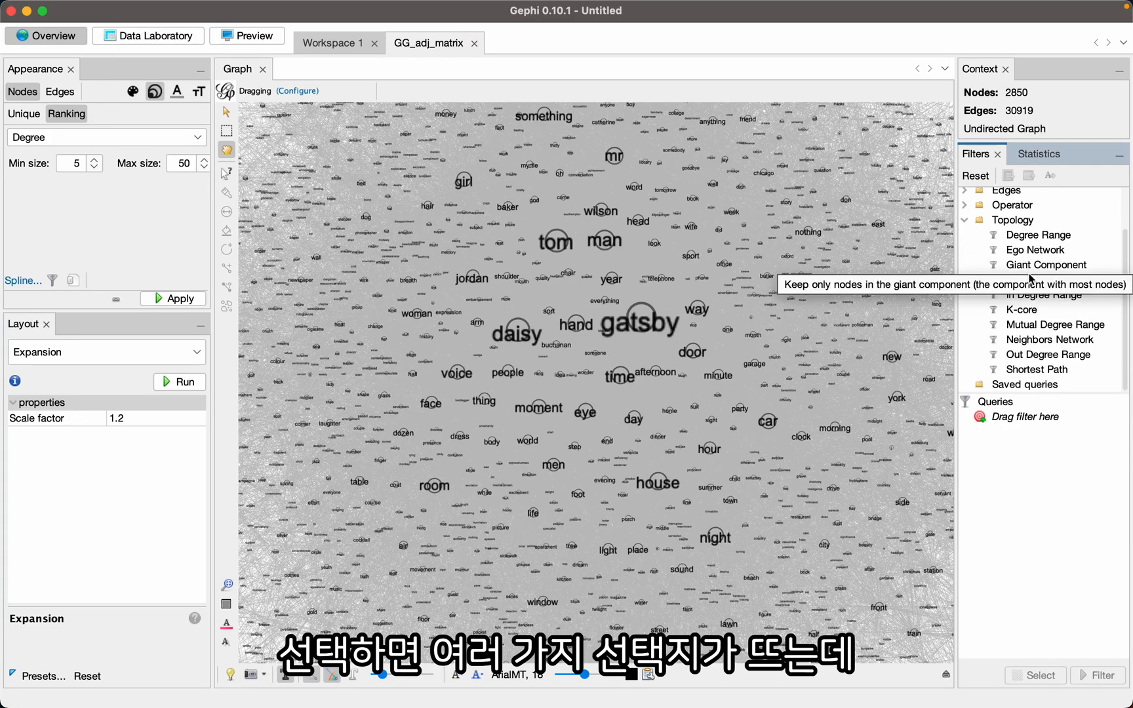
{"action": "left_click", "coordinate": [1028, 238]}
{"action": "left_click_drag", "start_coordinate": [1028, 241], "coordinate": [1007, 420]}
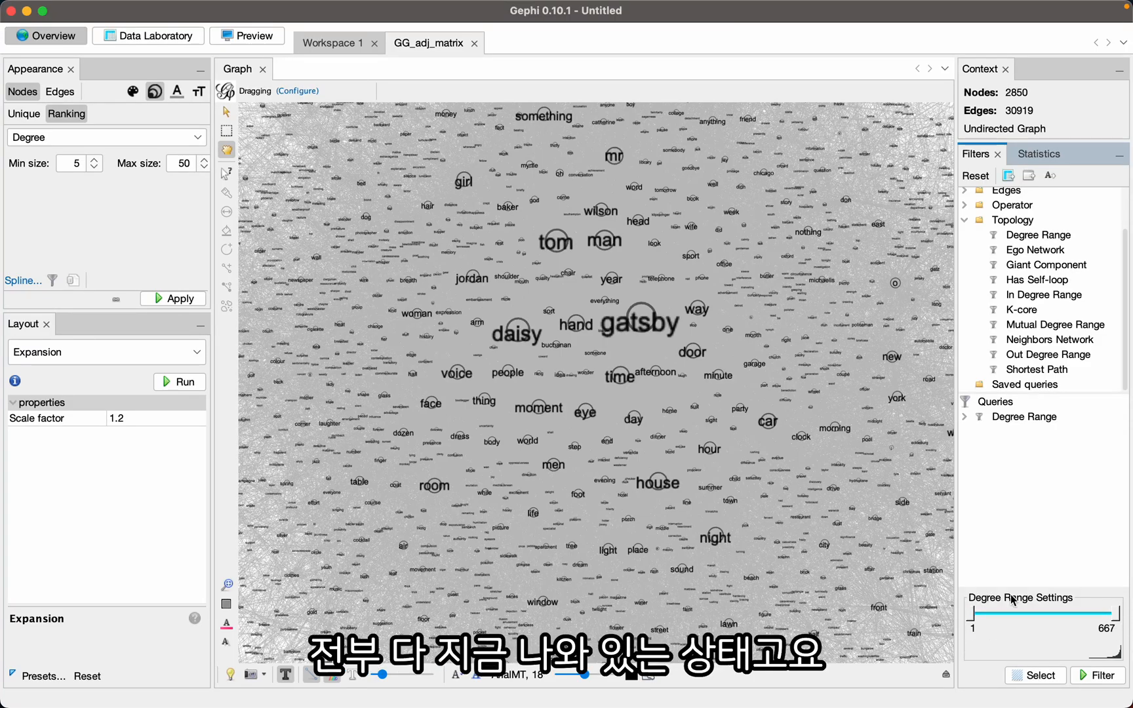
- Set the Degree Range minimum to 50 and apply the filter to the graph
{"action": "left_click_drag", "start_coordinate": [973, 617], "coordinate": [1002, 620]}
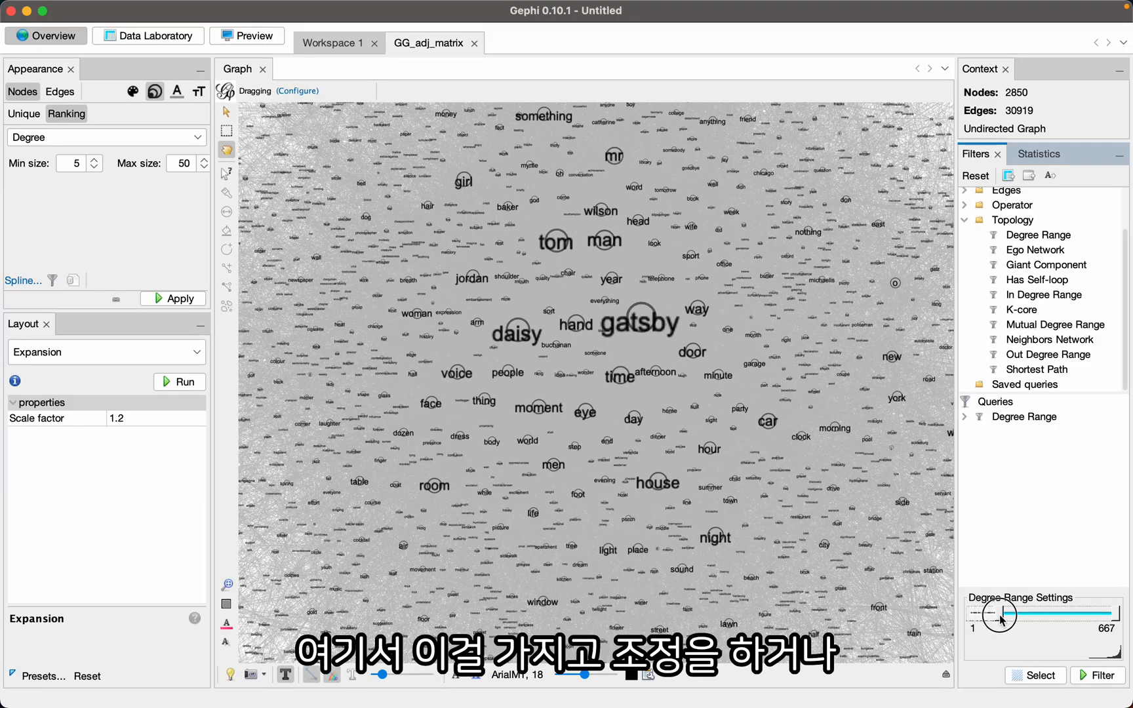
{"action": "left_click", "coordinate": [978, 628]}
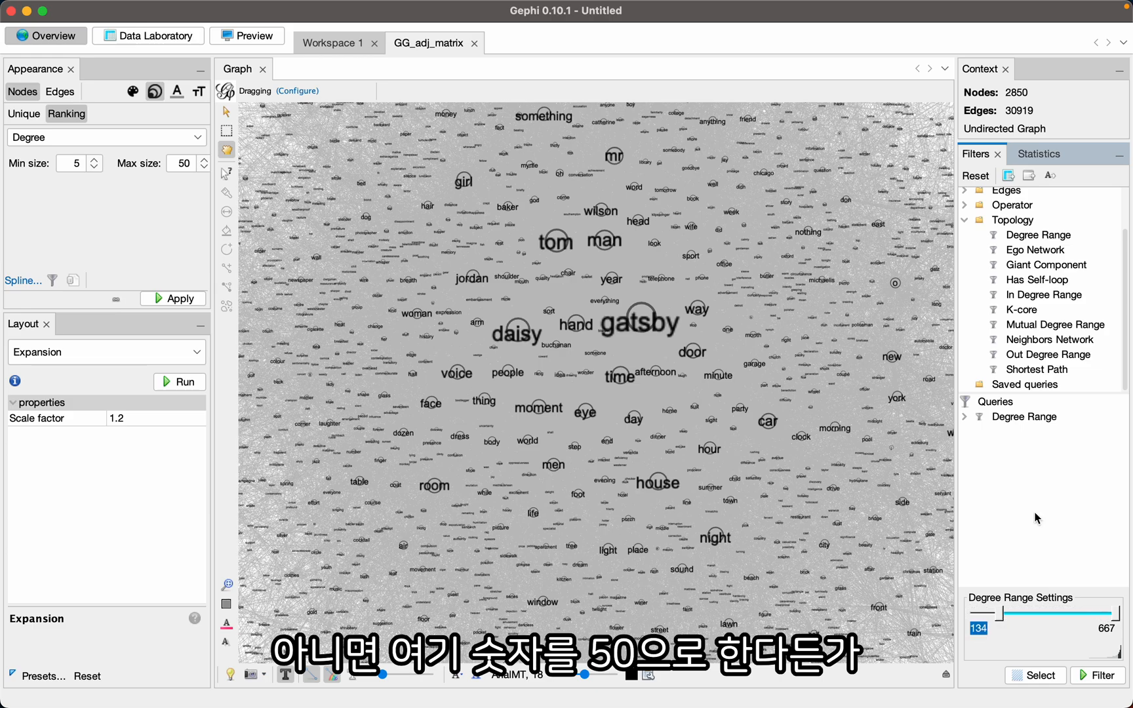
{"action": "type", "text": "50"}
{"action": "key", "text": "Return"}
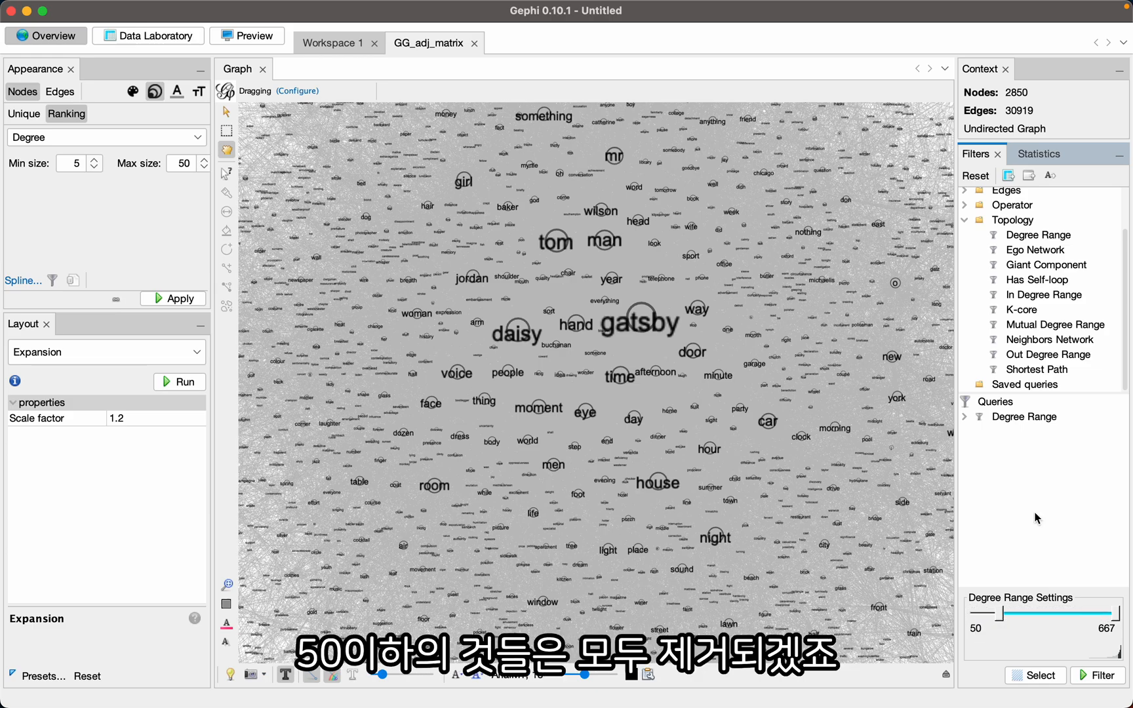
{"action": "left_click", "coordinate": [1102, 677]}
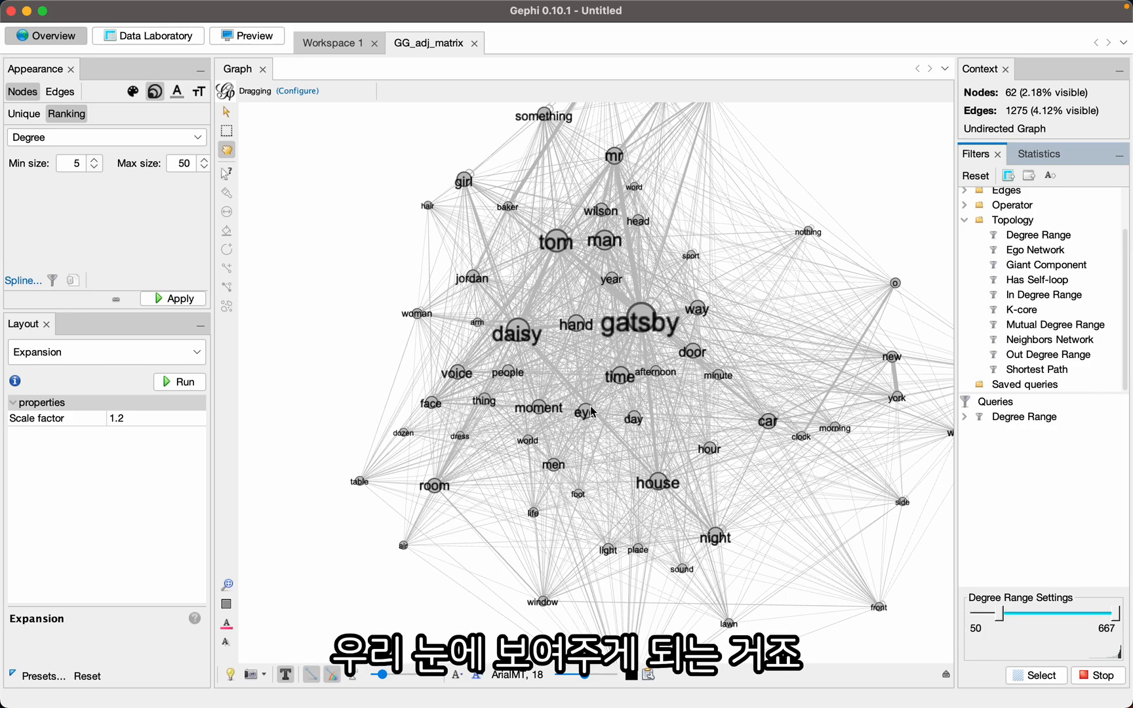
- Examine the filtered word network around gatsby, daisy and tom and around the outer new, york, west and egg nodes
{"action": "left_click_drag", "start_coordinate": [363, 284], "coordinate": [357, 290]}
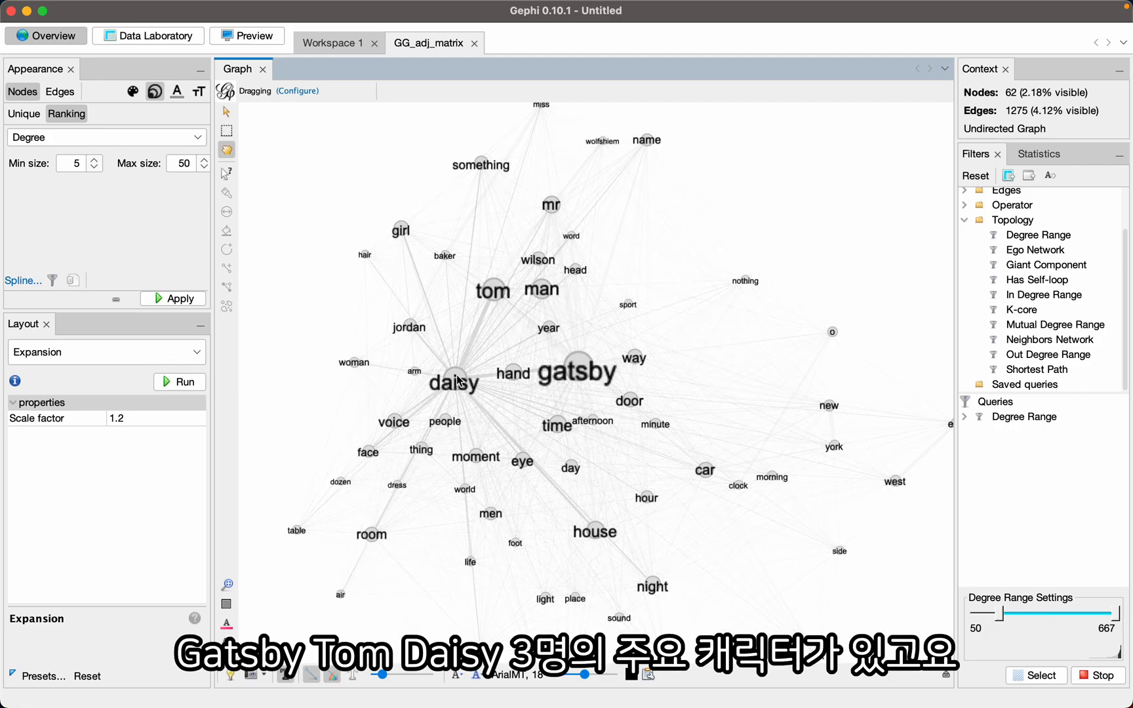
{"action": "left_click_drag", "start_coordinate": [457, 380], "coordinate": [475, 345]}
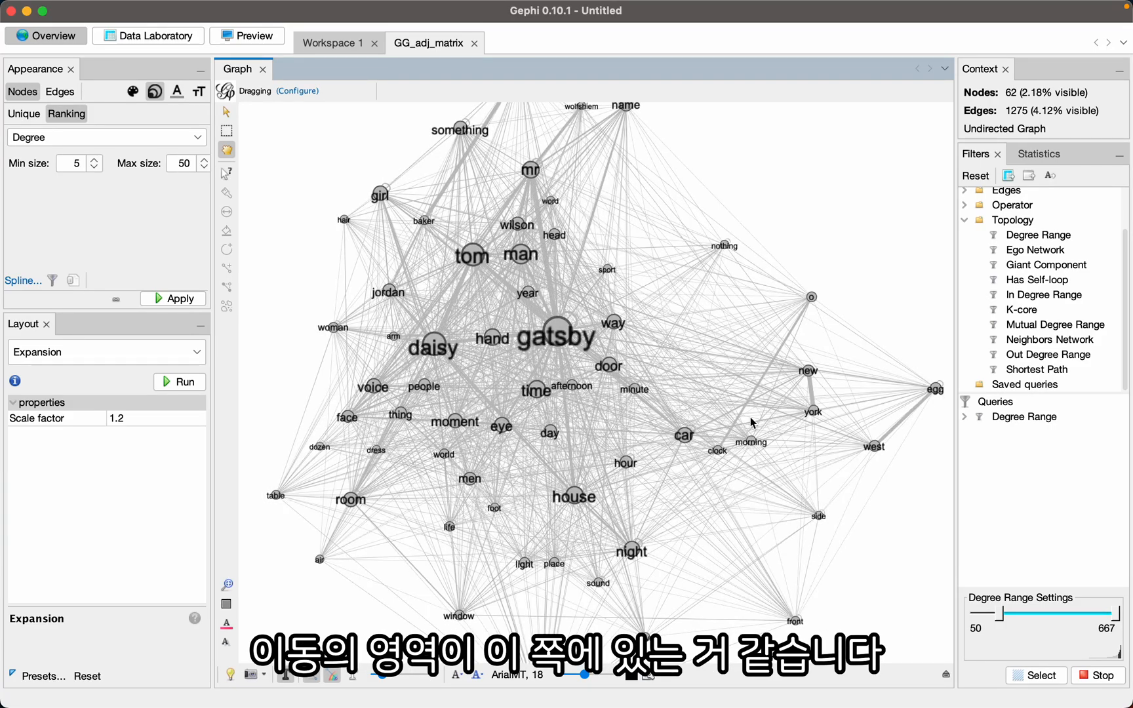
{"action": "left_click_drag", "start_coordinate": [905, 448], "coordinate": [813, 419]}
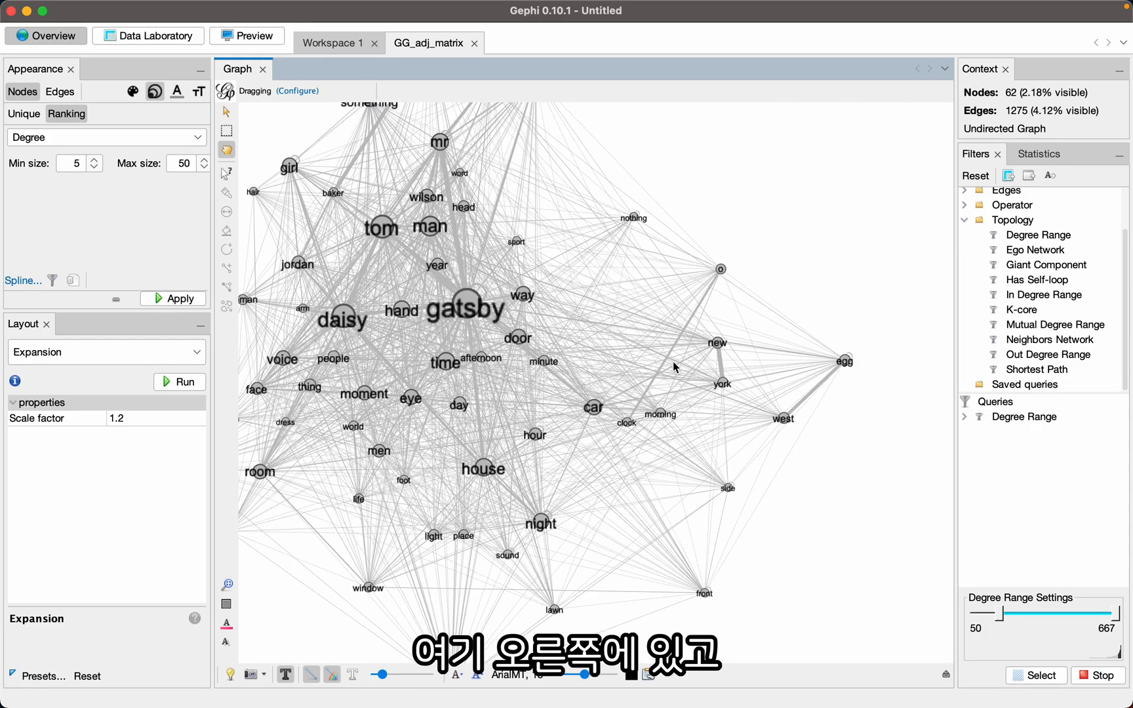
{"action": "left_click_drag", "start_coordinate": [672, 361], "coordinate": [687, 361]}
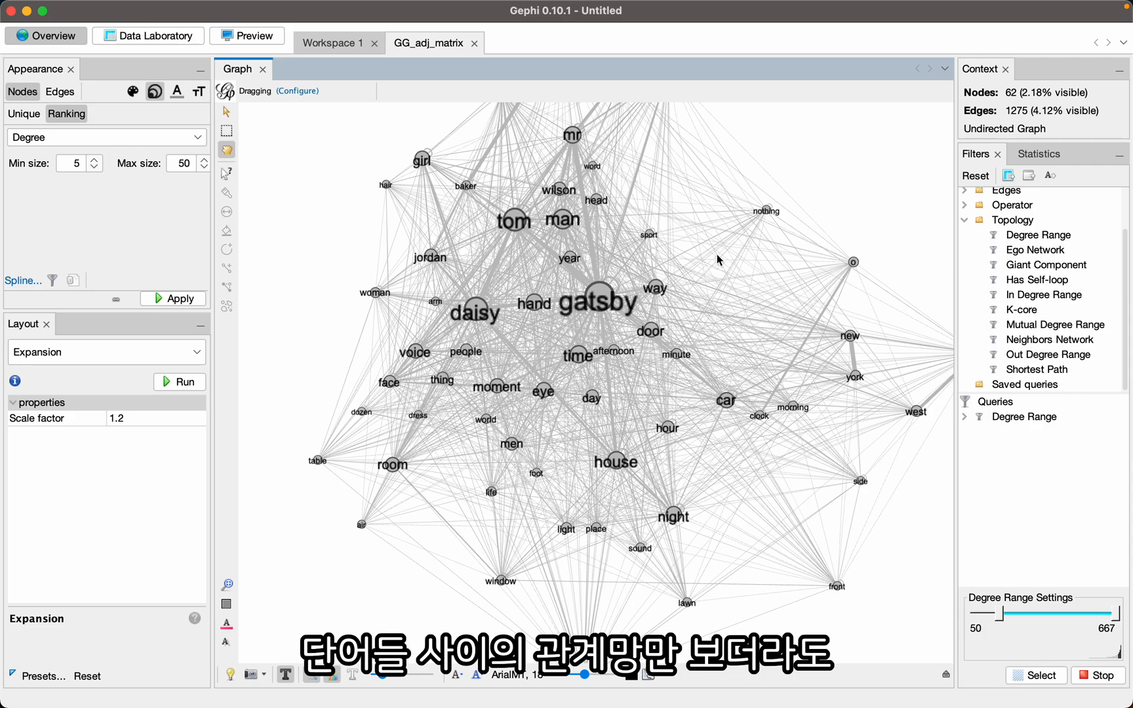
{"action": "left_click_drag", "start_coordinate": [728, 245], "coordinate": [723, 251]}
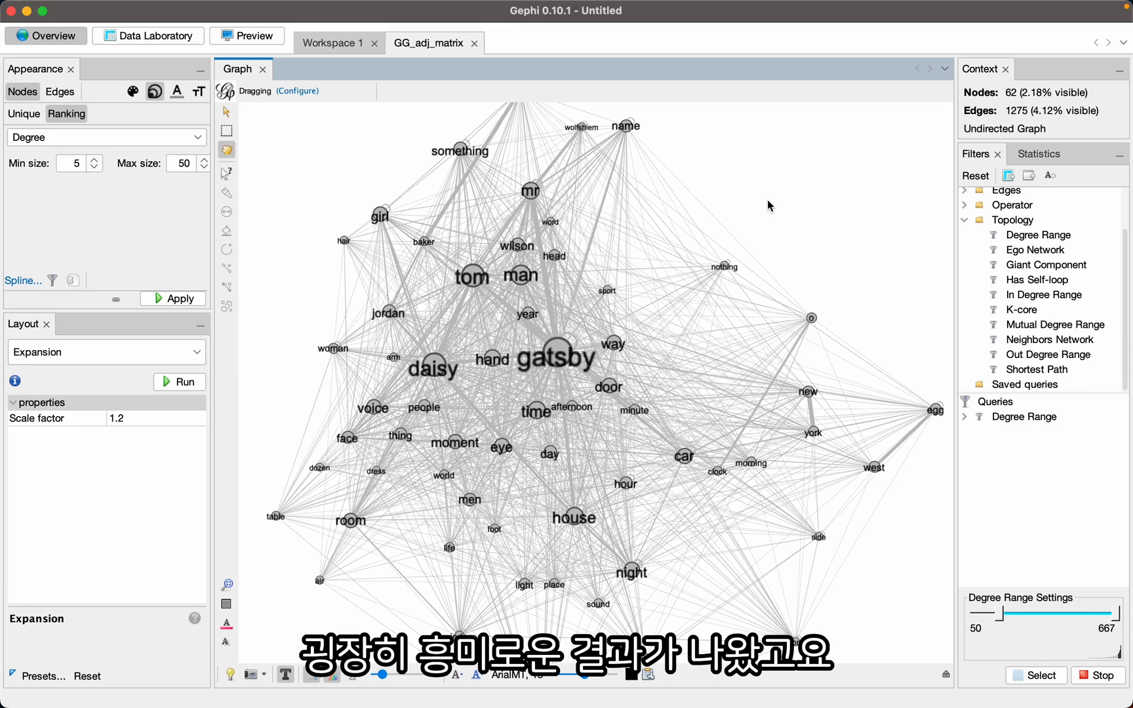
- Render a preview of the filtered network with node labels shown
{"action": "left_click", "coordinate": [246, 36]}
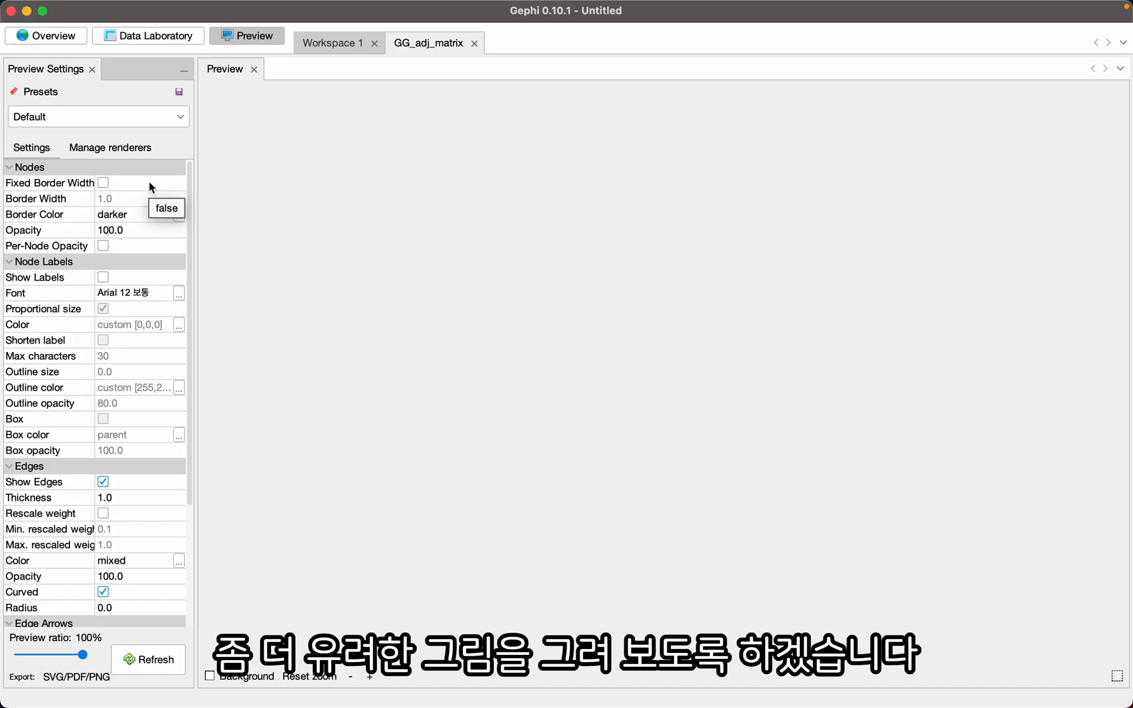
{"action": "scroll", "coordinate": [102, 249], "scroll_direction": "down", "scroll_amount": 2}
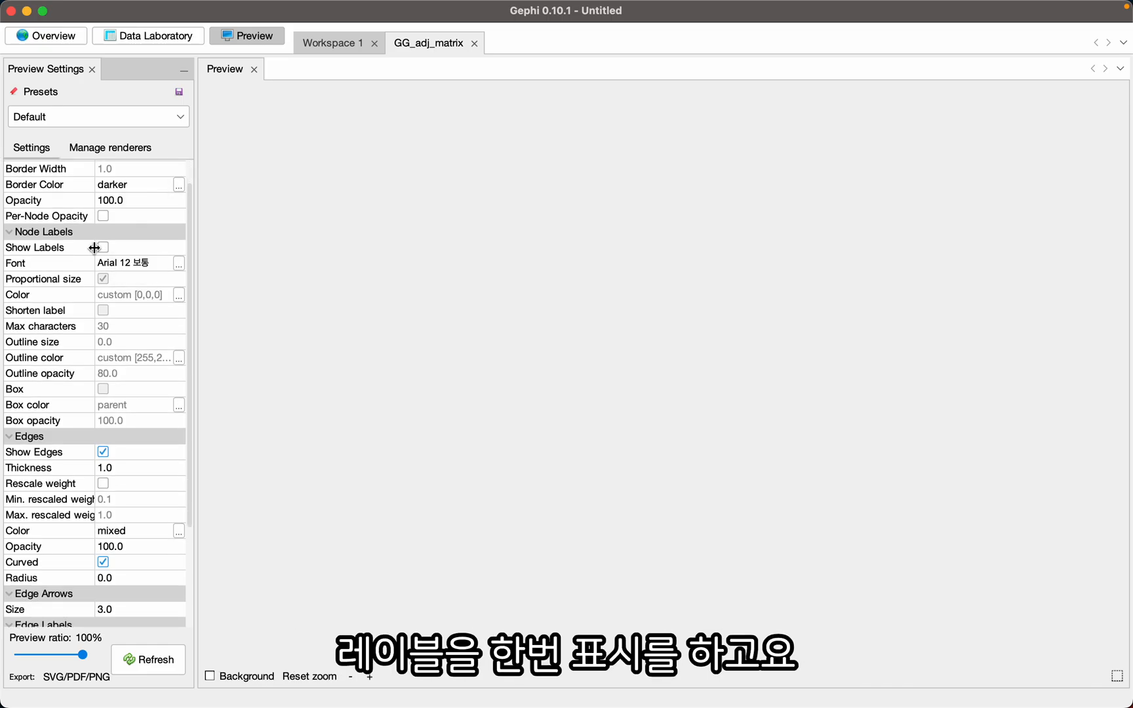
{"action": "left_click", "coordinate": [102, 248]}
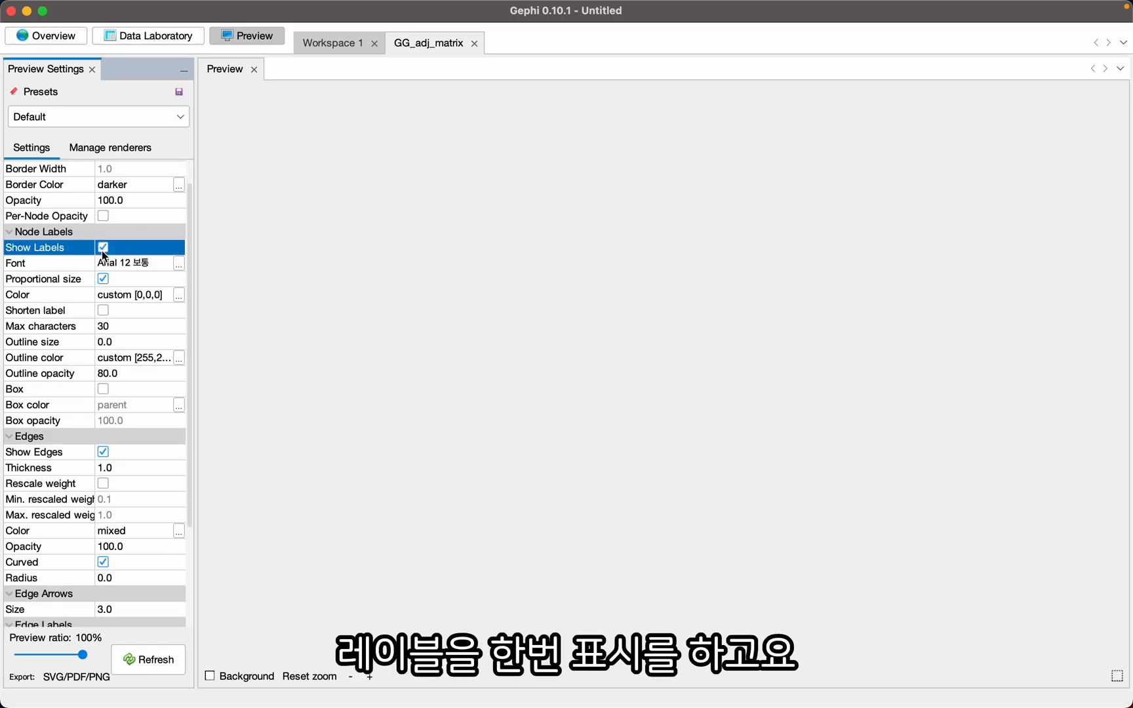
{"action": "left_click", "coordinate": [155, 661]}
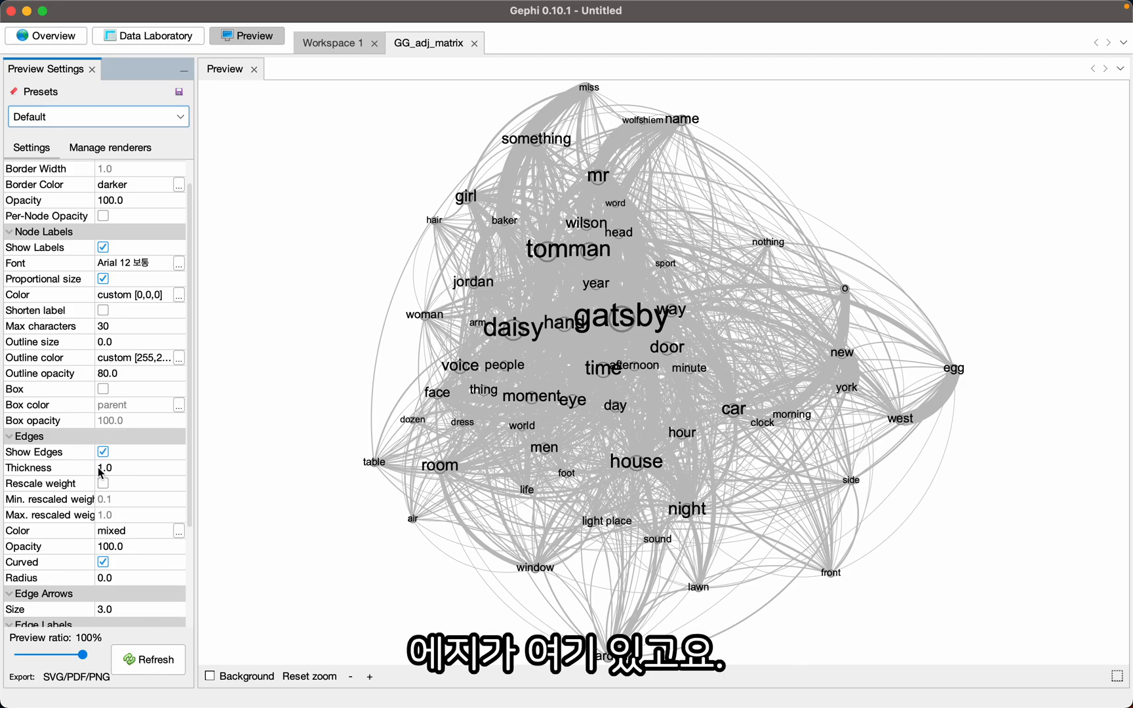
- Set the edge thickness to 0.1 and refresh the preview
{"action": "left_click", "coordinate": [124, 468]}
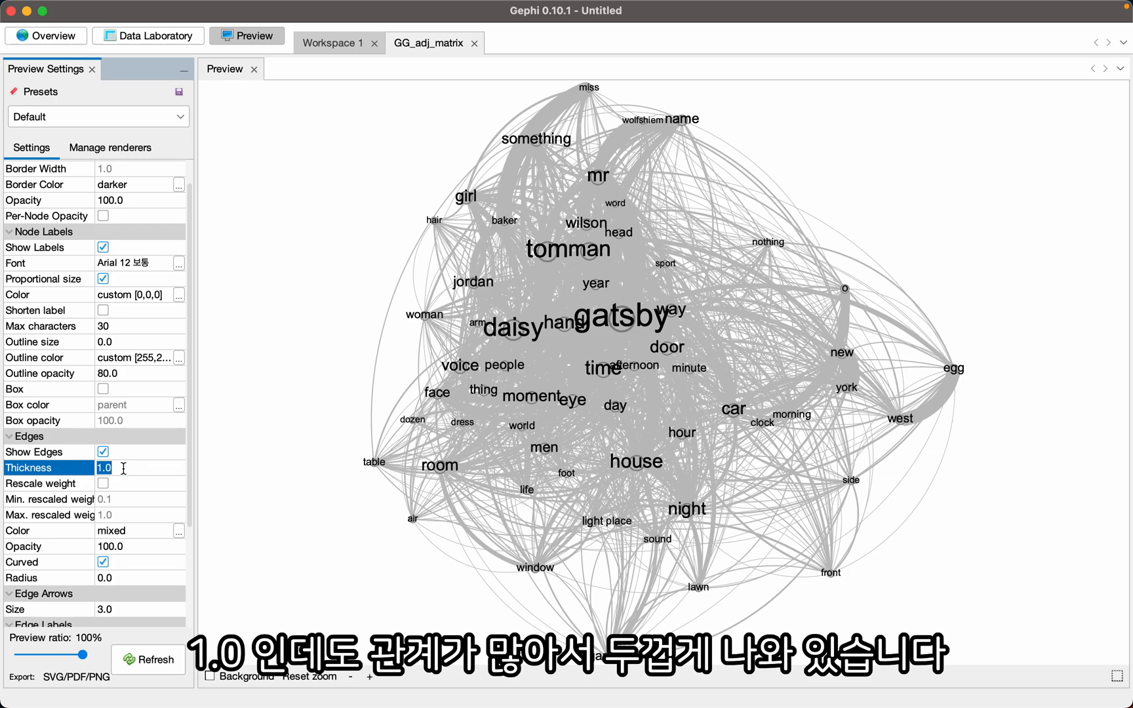
{"action": "type", "text": "0"}
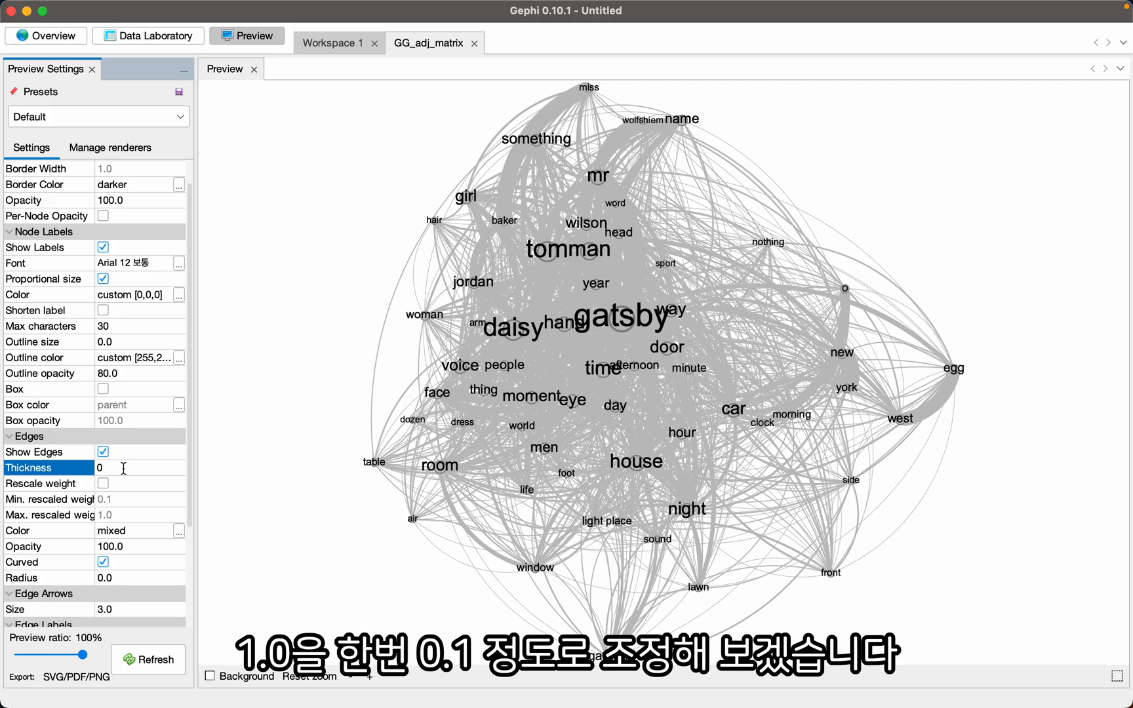
{"action": "type", "text": ".1"}
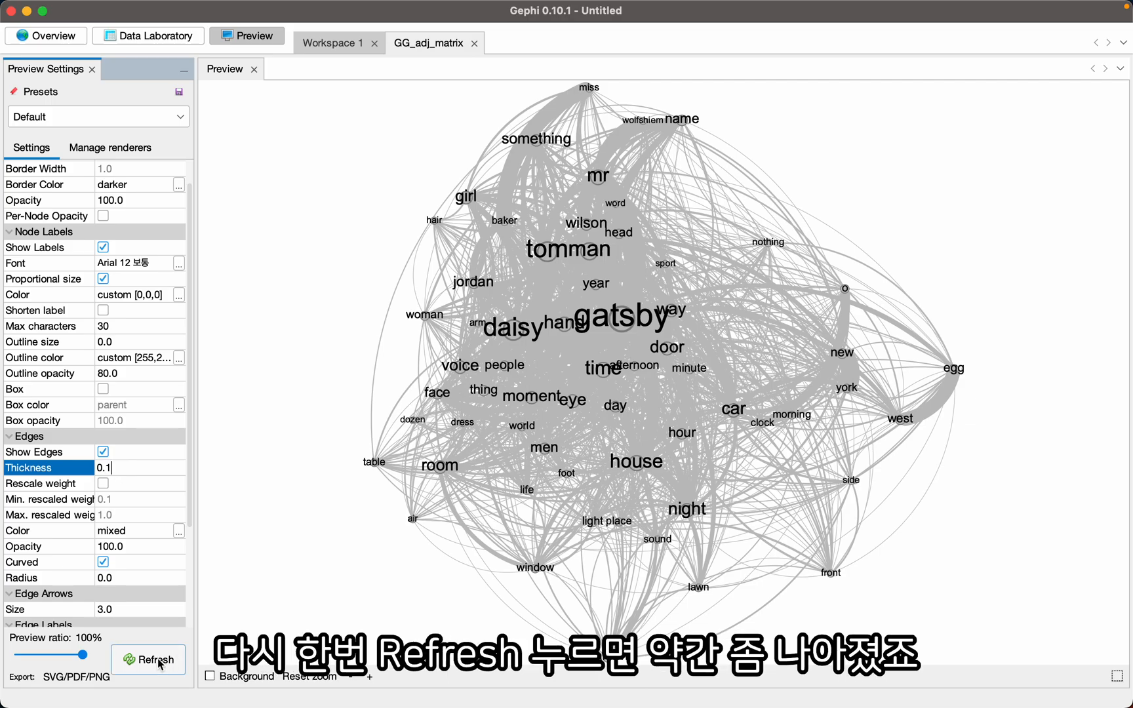
{"action": "left_click", "coordinate": [160, 660]}
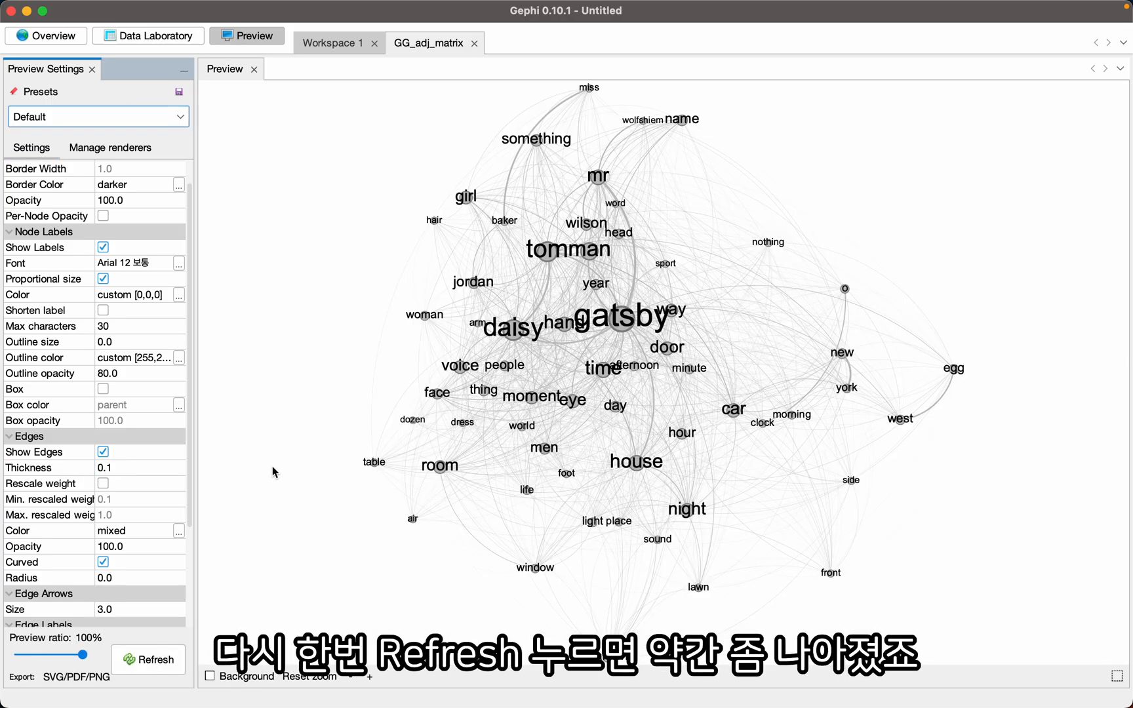